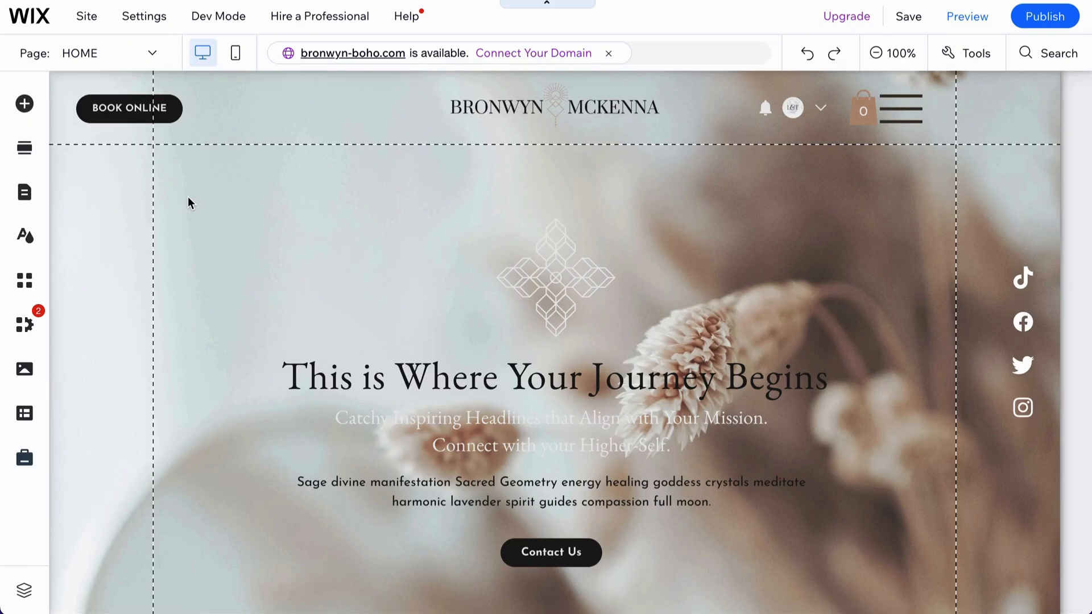
Open the site design settings in Wix and switch to the website style guide in Canva.
left_click(24, 238)
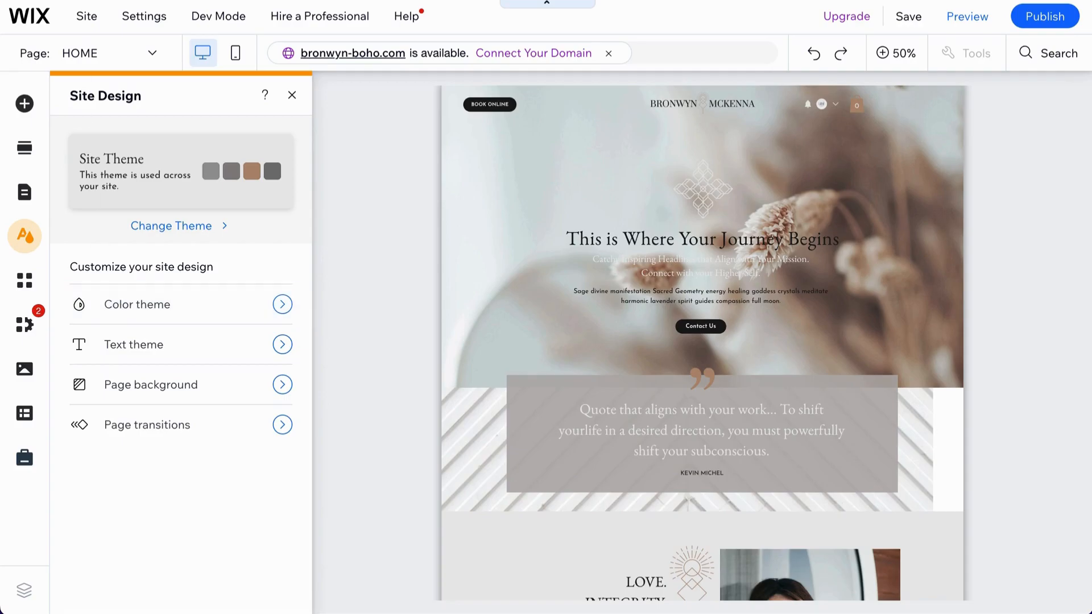
left_click(375, 1)
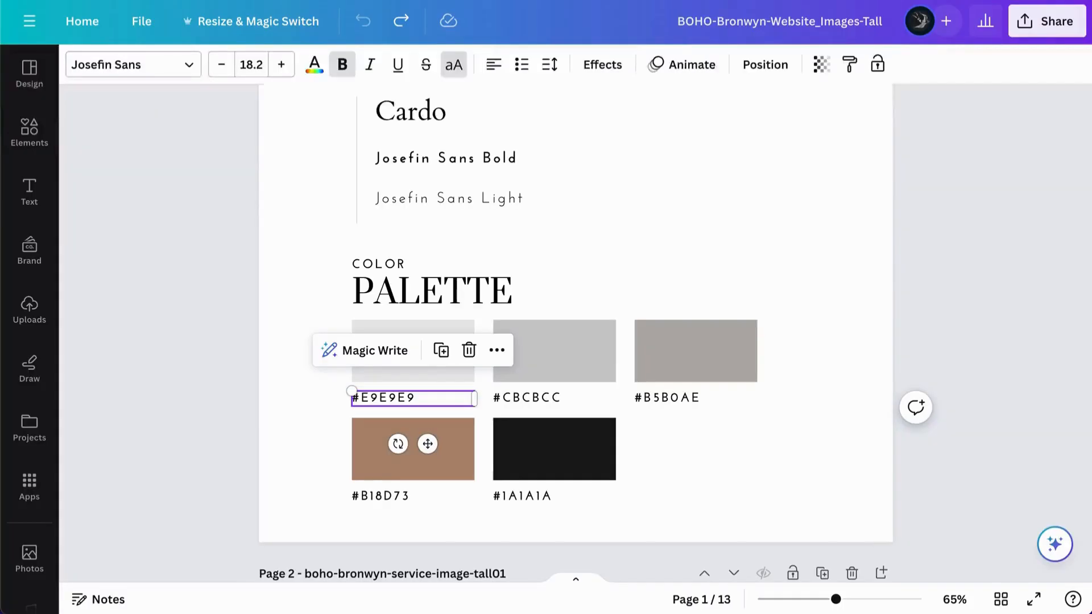
Examine the mood board, font styles and color palette on the first page of the style guide.
left_click(609, 230)
scroll(653, 210, "up", 8)
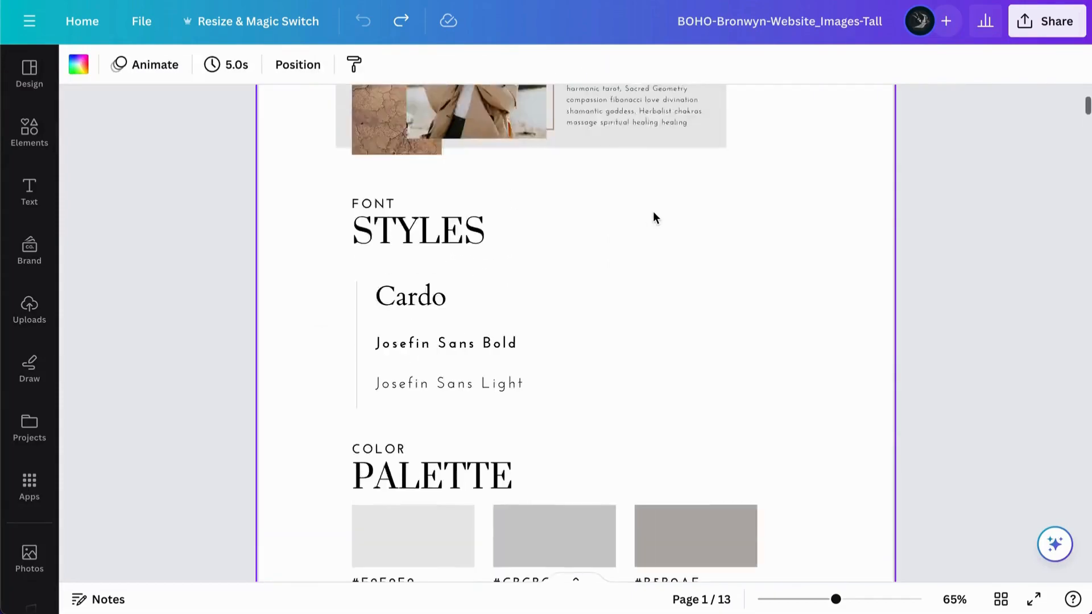
scroll(654, 218, "down", 5)
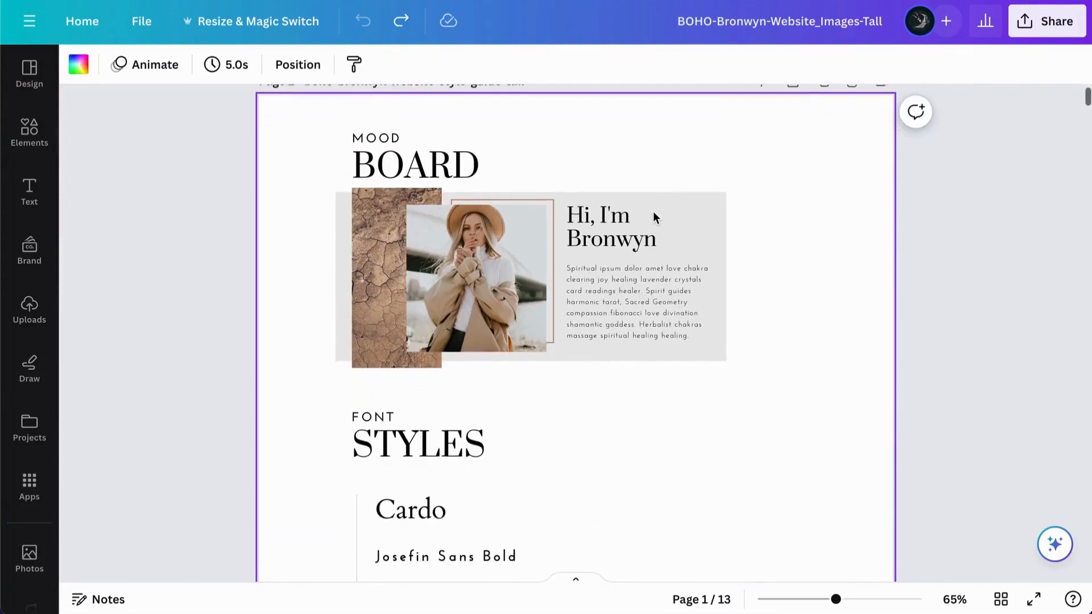
scroll(653, 218, "down", 4)
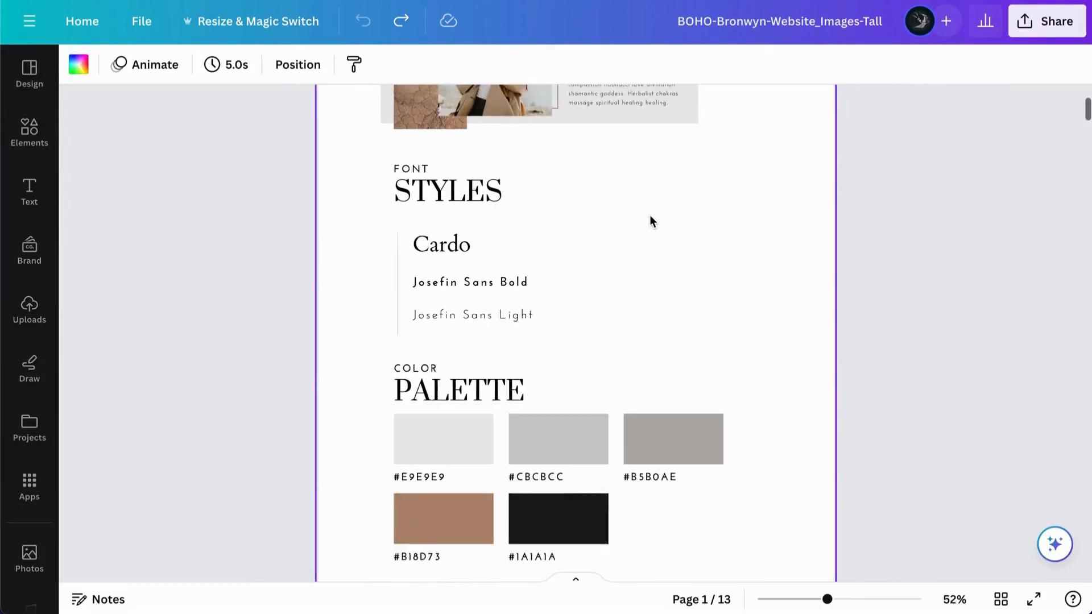
scroll(651, 222, "up", 2)
scroll(651, 223, "down", 1)
scroll(651, 219, "down", 1)
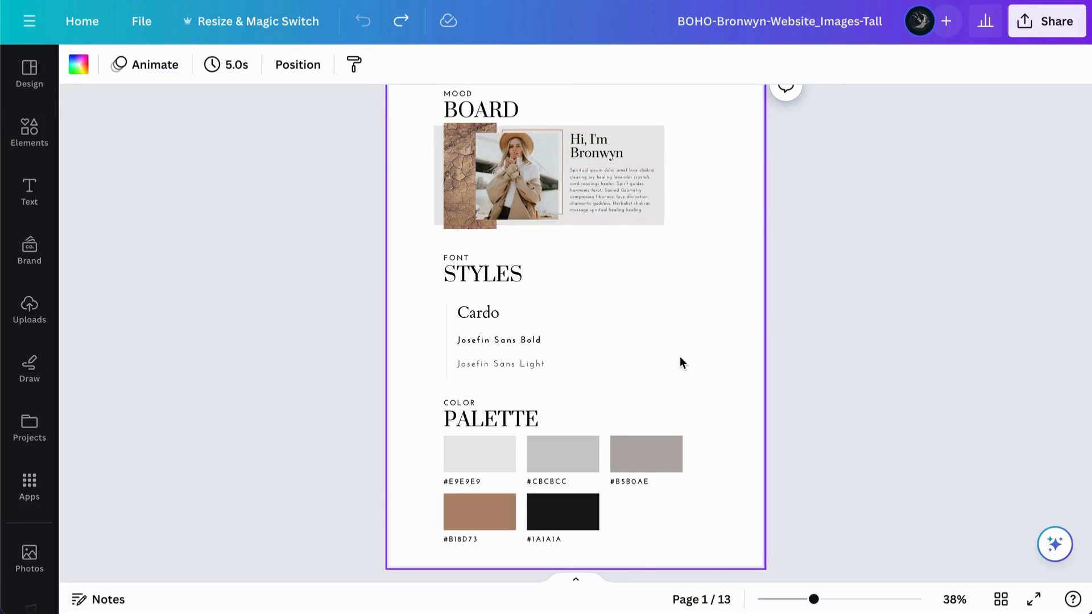
scroll(680, 384, "down", 8)
scroll(680, 384, "down", 1)
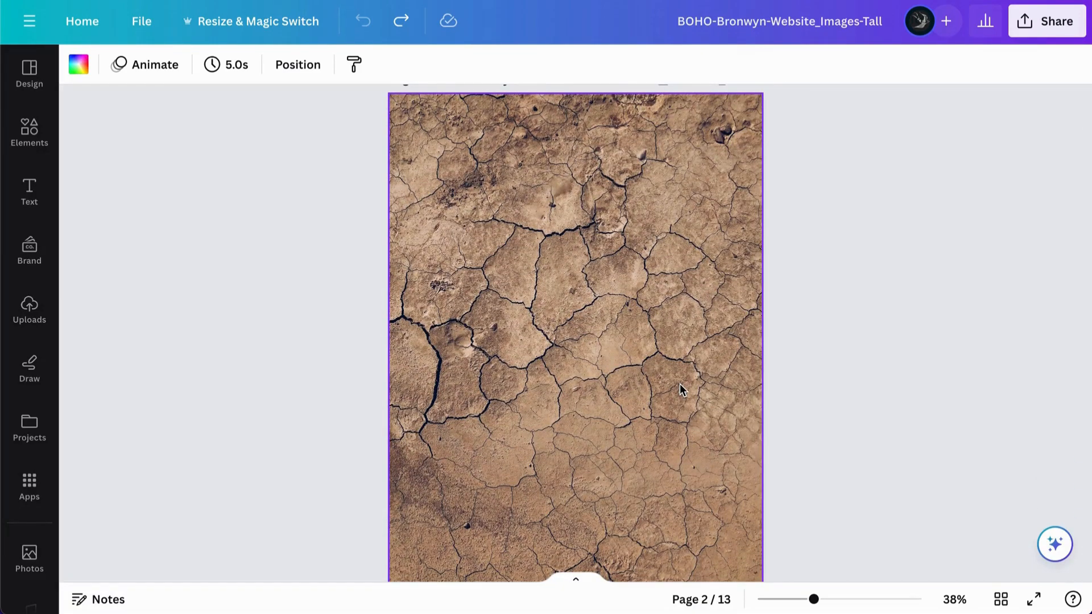
scroll(680, 384, "up", 9)
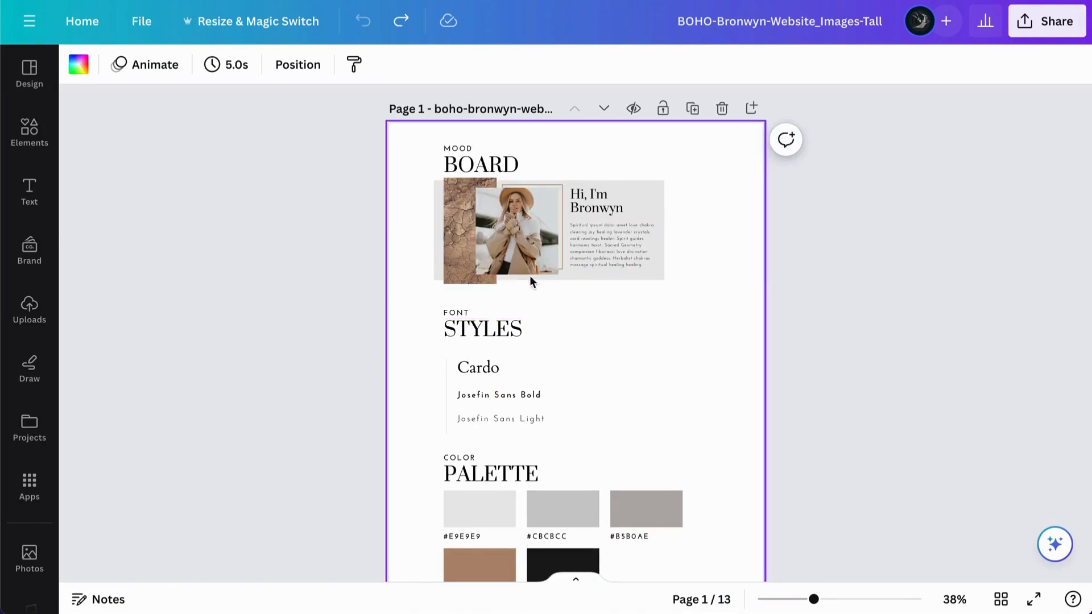
scroll(567, 317, "down", 2)
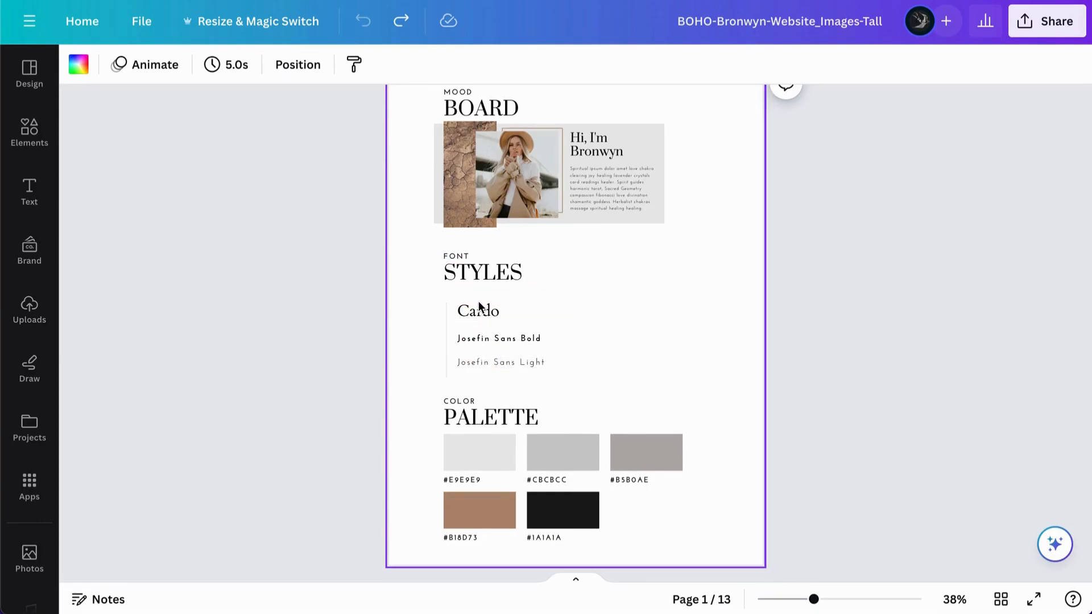
scroll(473, 307, "up", 3)
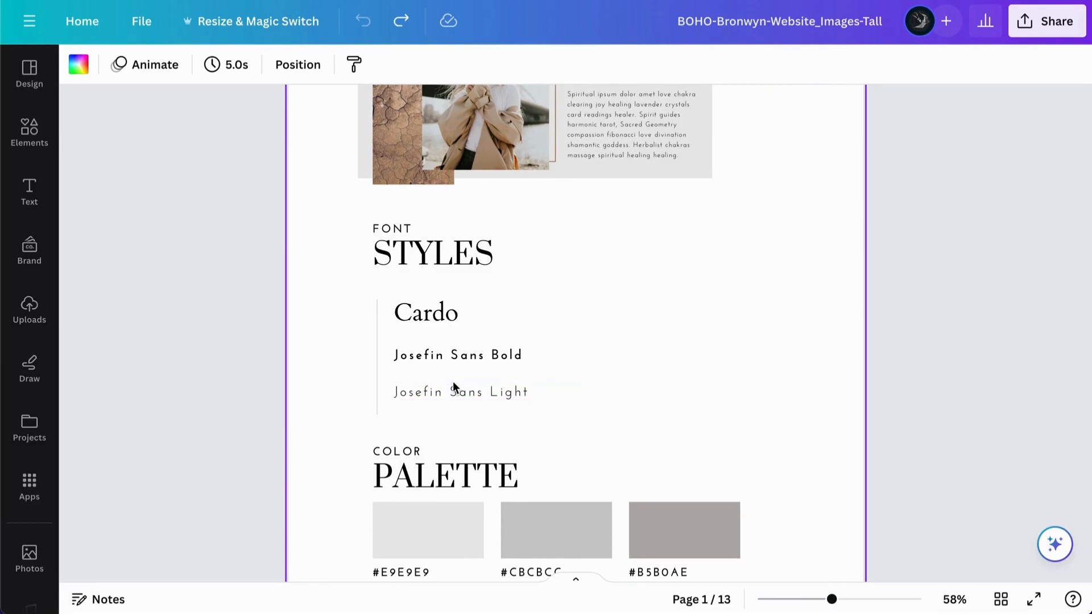
scroll(453, 381, "down", 2)
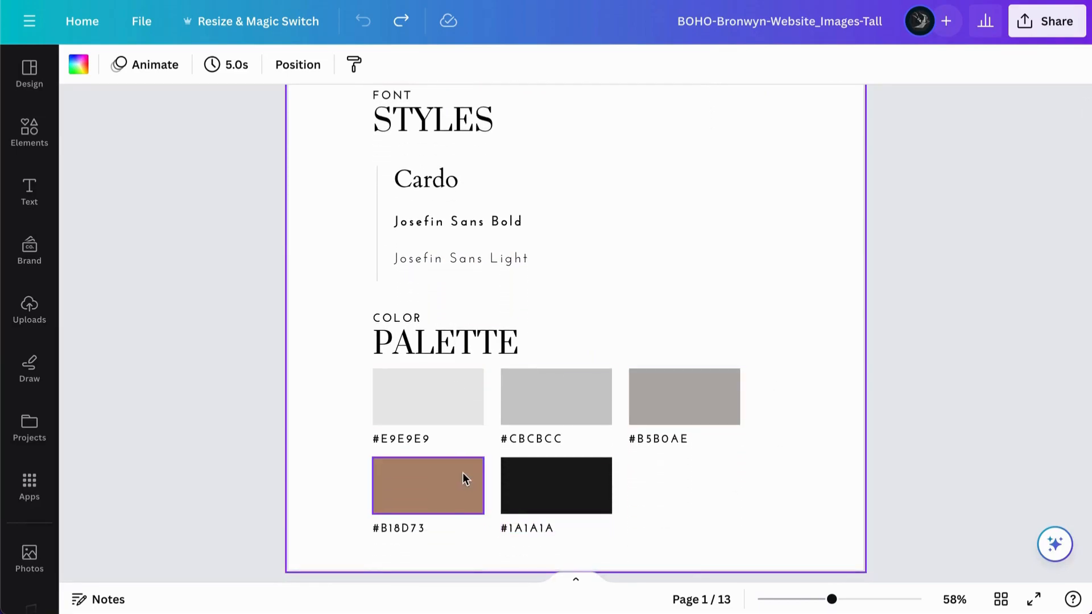
scroll(463, 472, "up", 5)
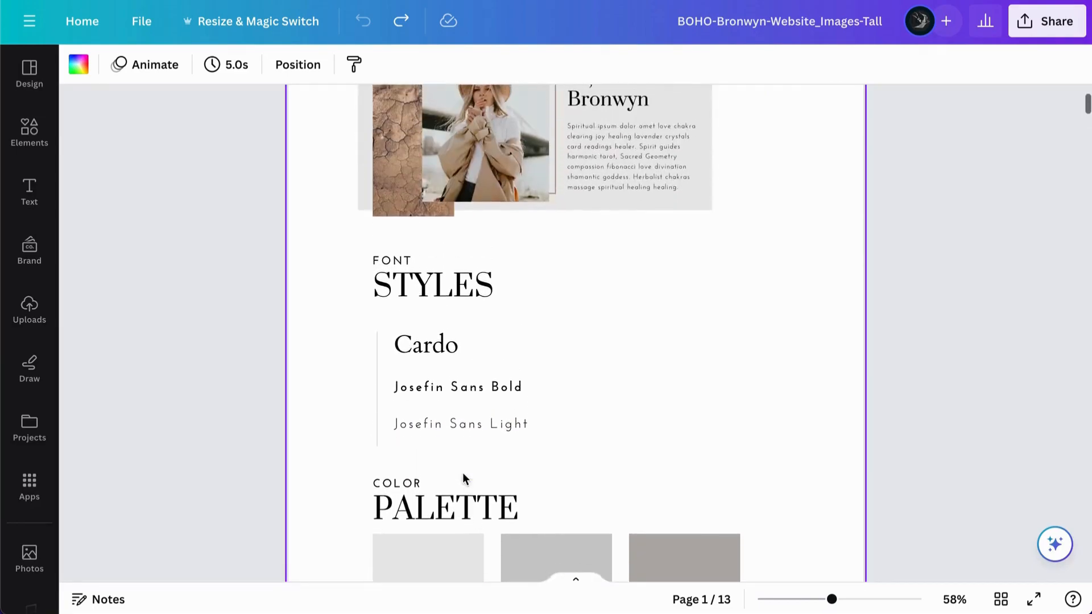
scroll(399, 501, "down", 1)
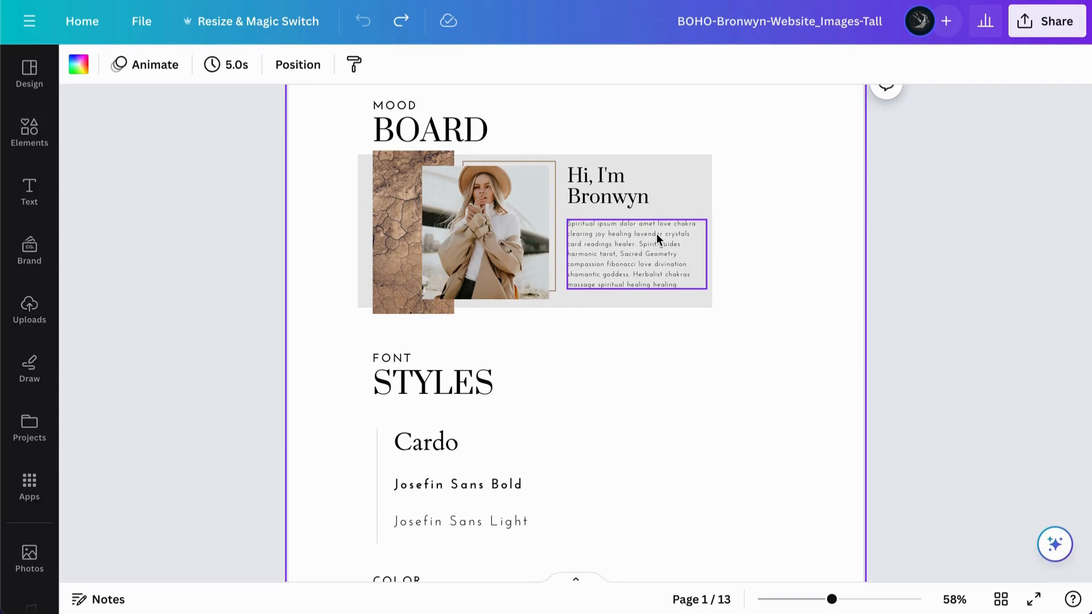
scroll(695, 357, "down", 4)
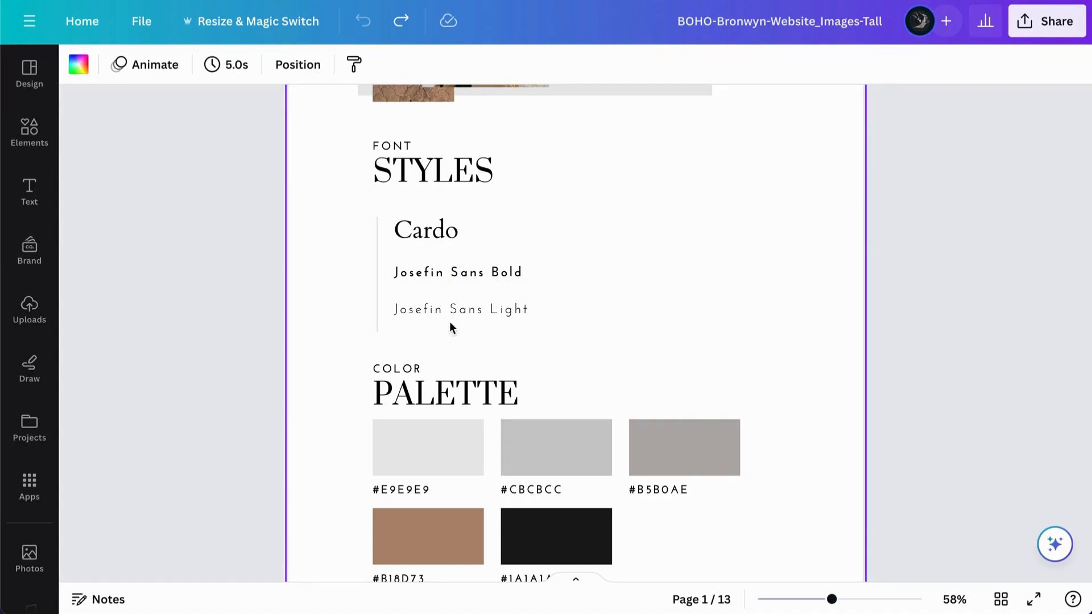
scroll(476, 407, "down", 2)
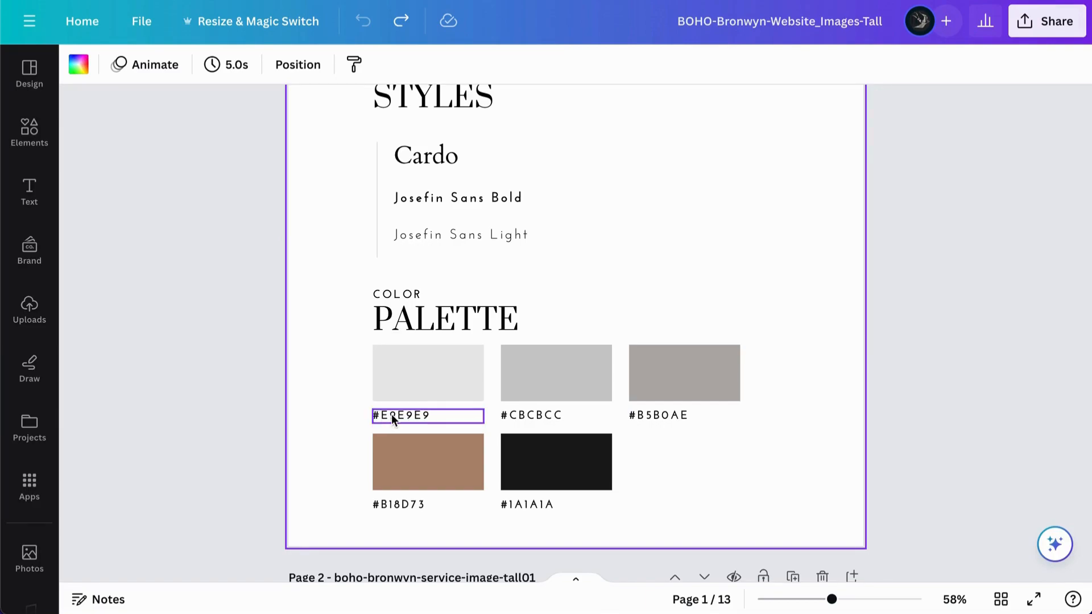
Recolor the first palette swatch with the light blue from the Lark & Tweed Creative brand palette.
left_click(435, 366)
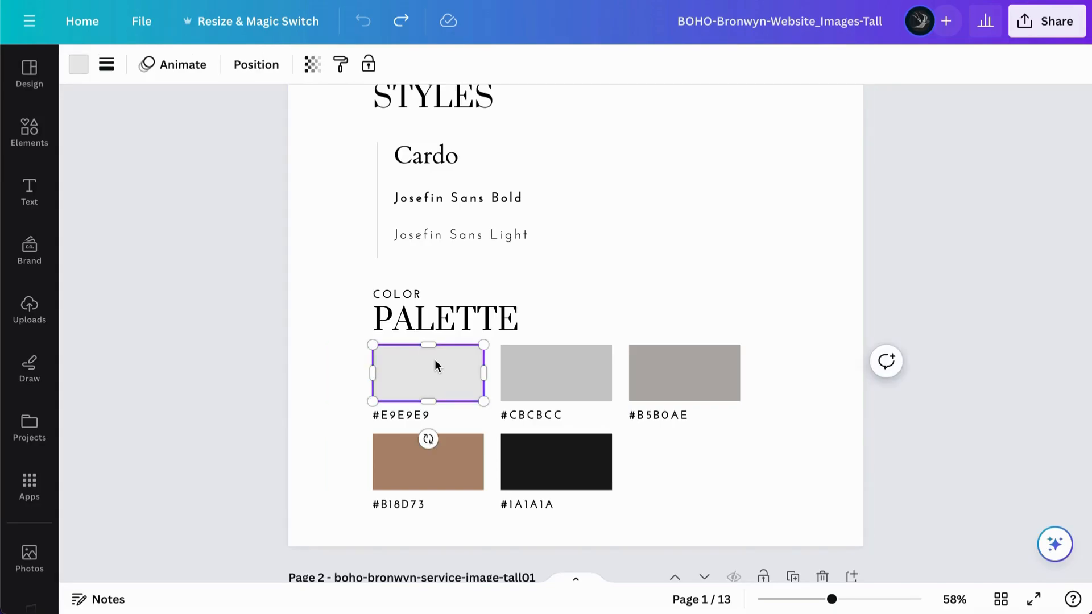
left_click(80, 67)
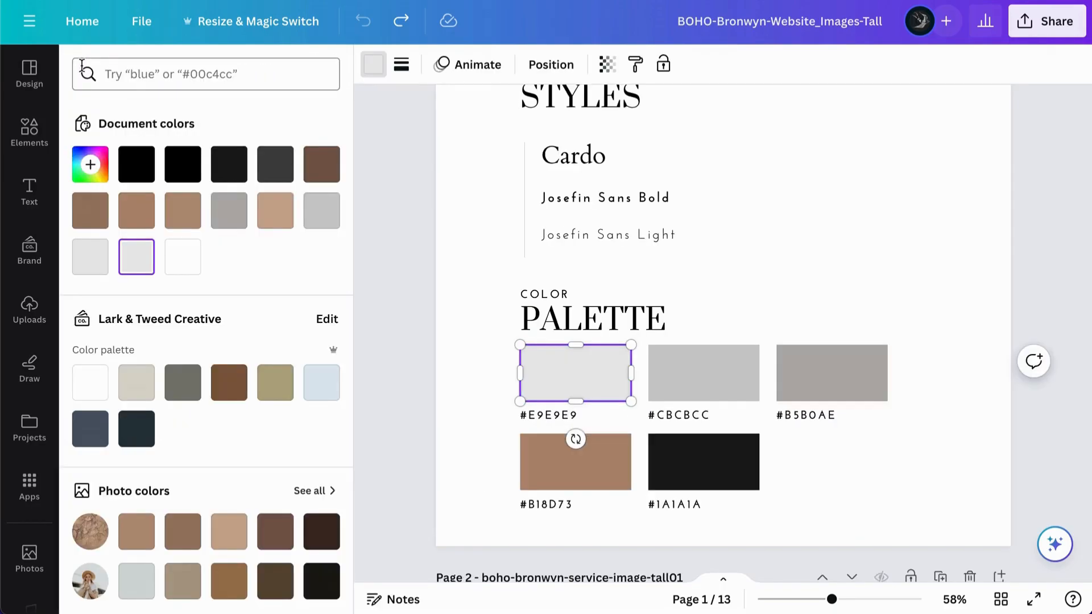
left_click(323, 387)
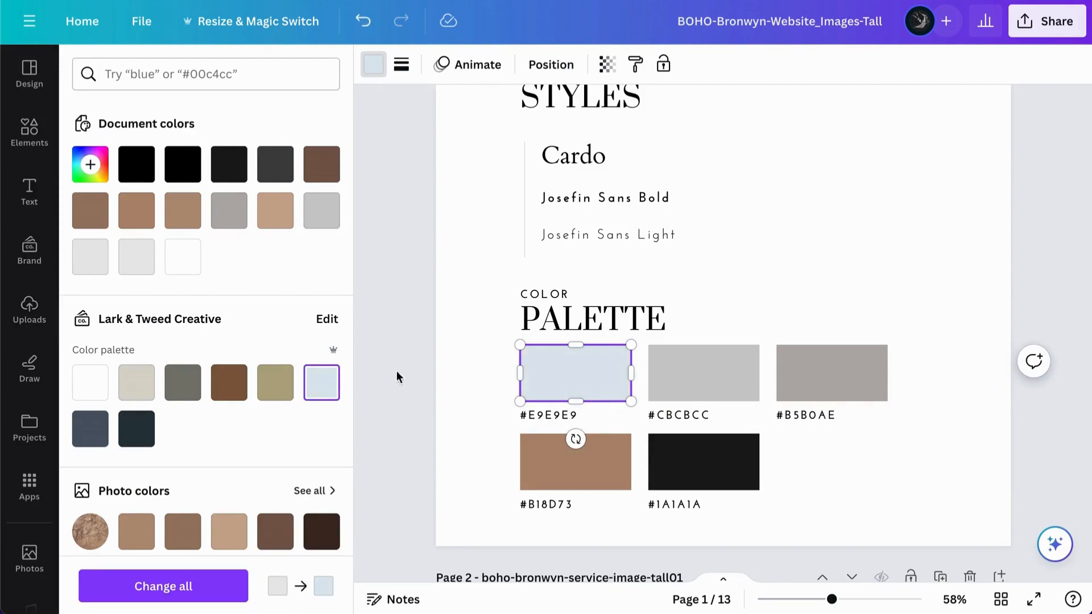
Copy the first swatch's hex code and replace the label beneath it with #DDE8ED.
left_click(91, 165)
key("ctrl+c")
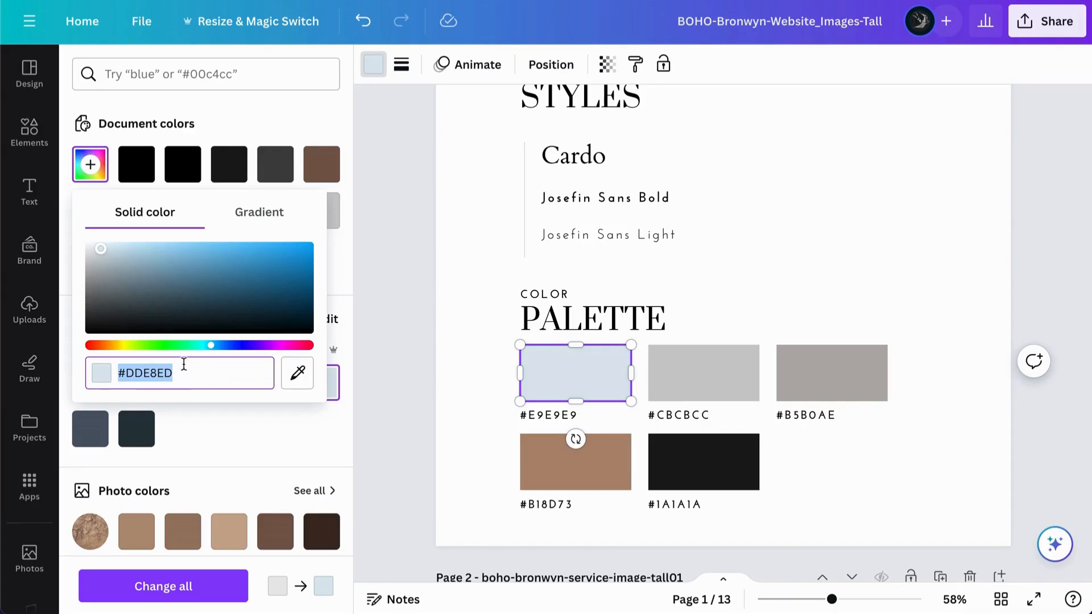
left_click(556, 415)
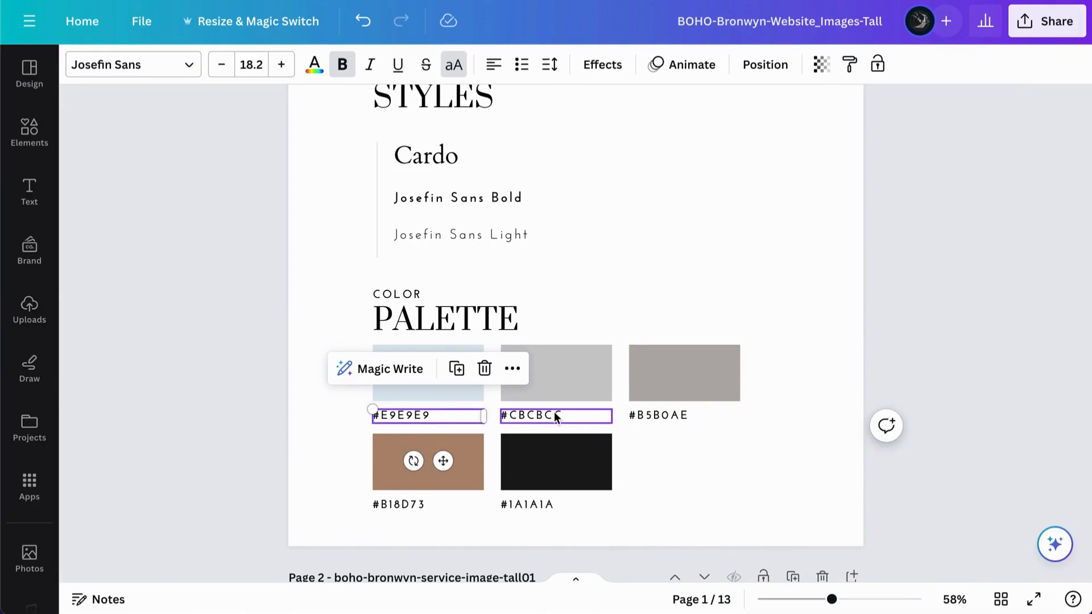
double_click(415, 416)
triple_click(414, 415)
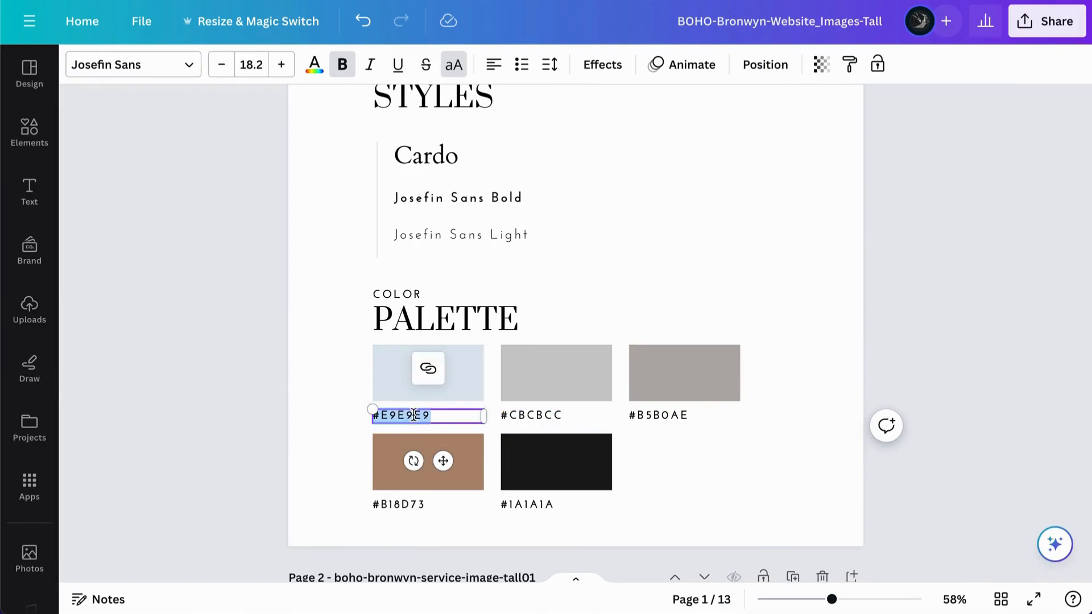
key("ctrl+v")
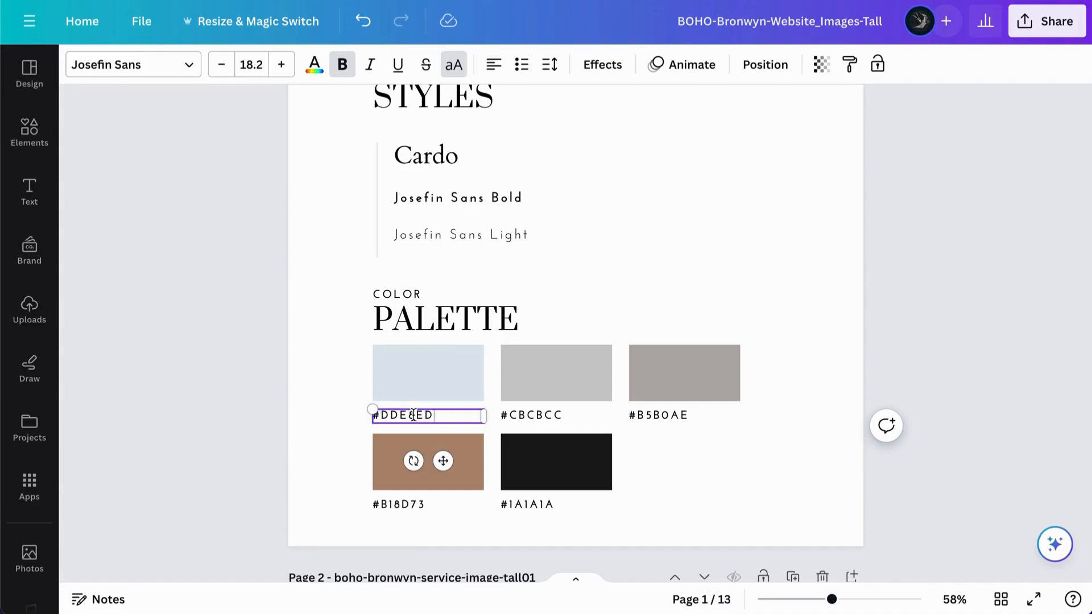
left_click(323, 379)
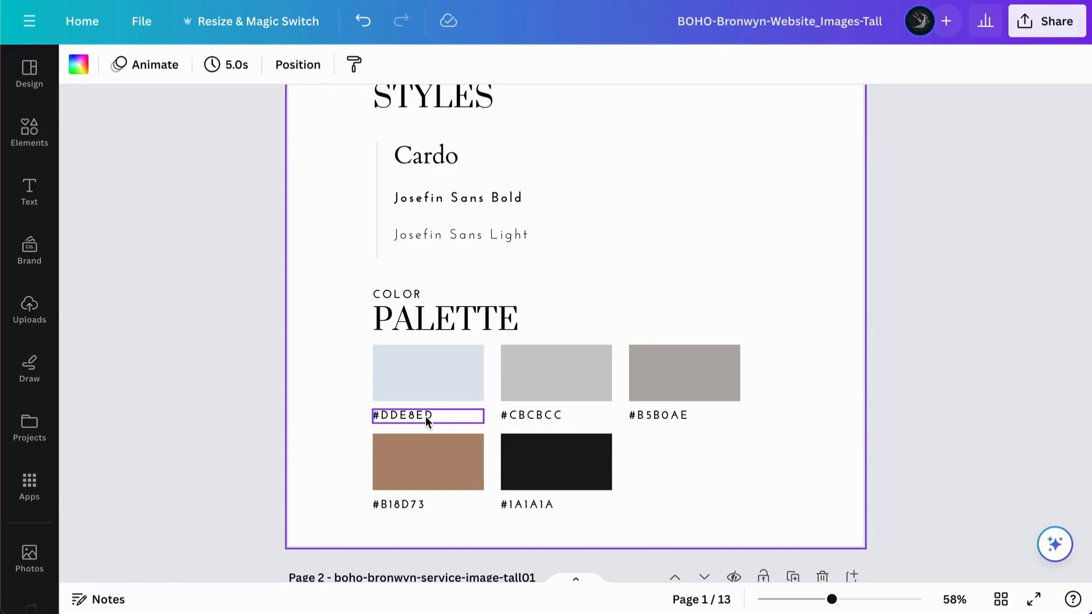
Select only the characters DDE8ED, without the hash sign, in the first swatch's label, and return to the Wix editor.
left_click(406, 415)
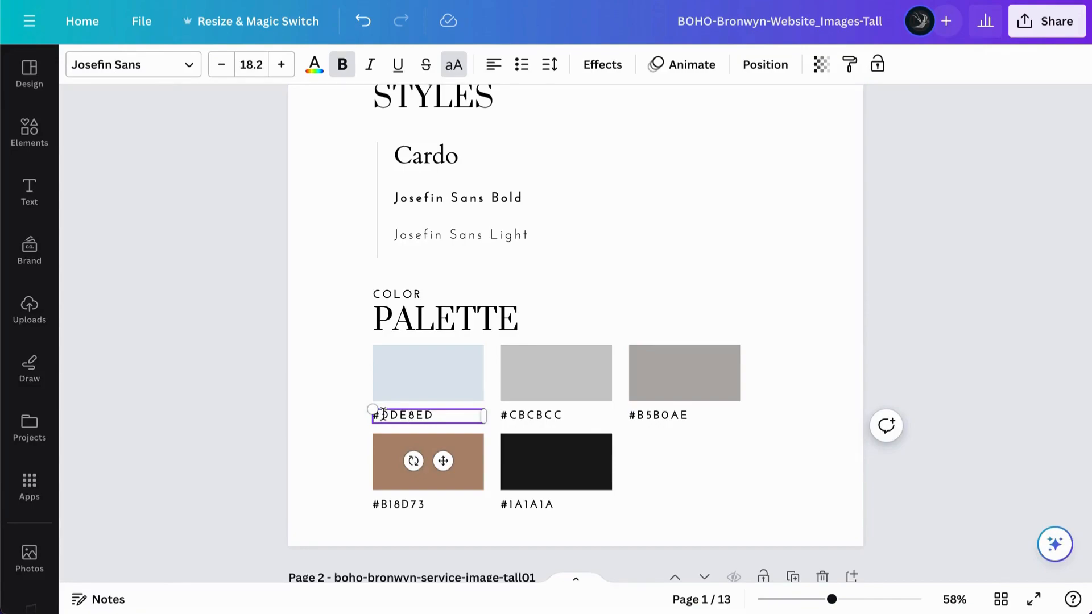
double_click(384, 415)
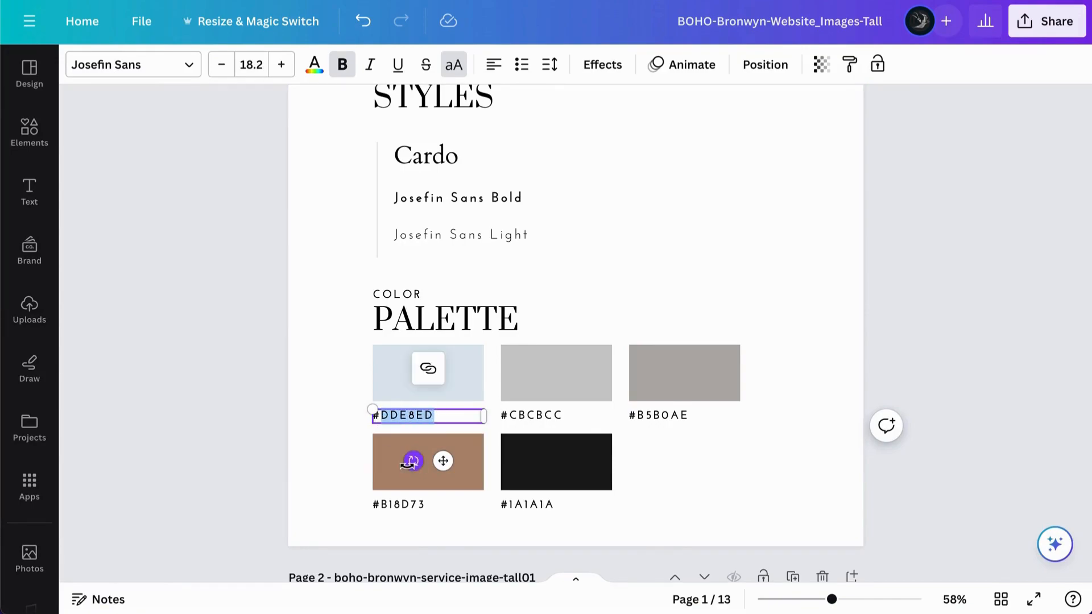
left_click(279, 314)
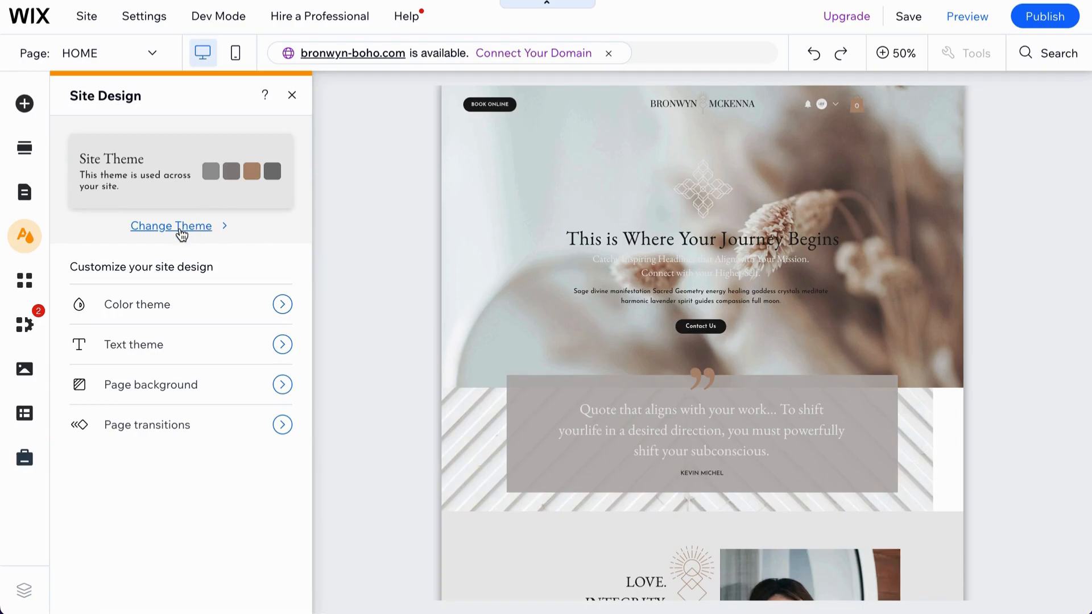
Browse the featured themes available for the site and return to the site design overview.
left_click(180, 229)
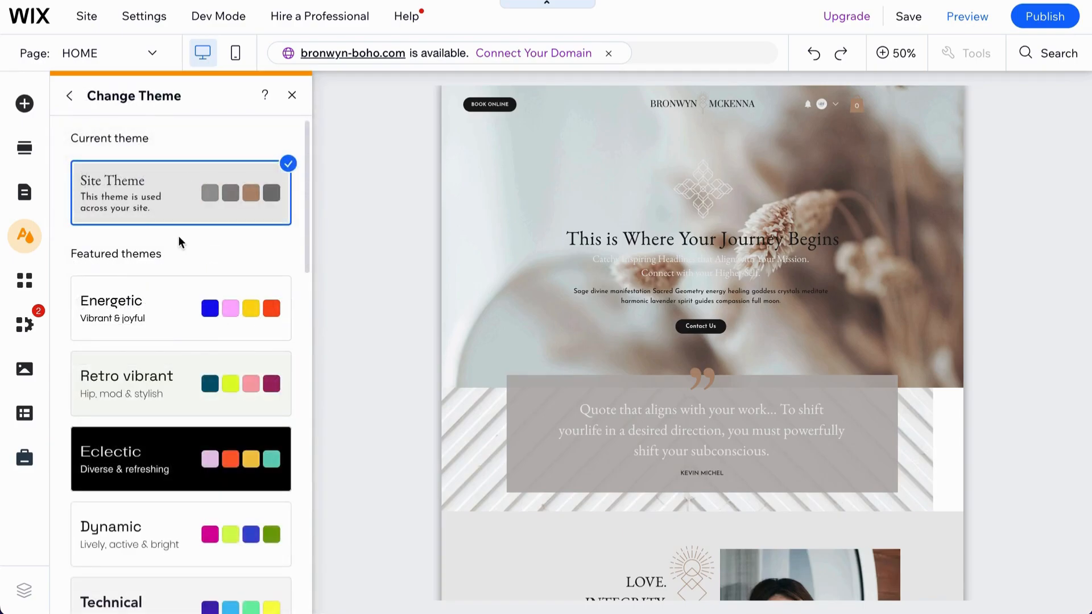
scroll(158, 453, "down", 7)
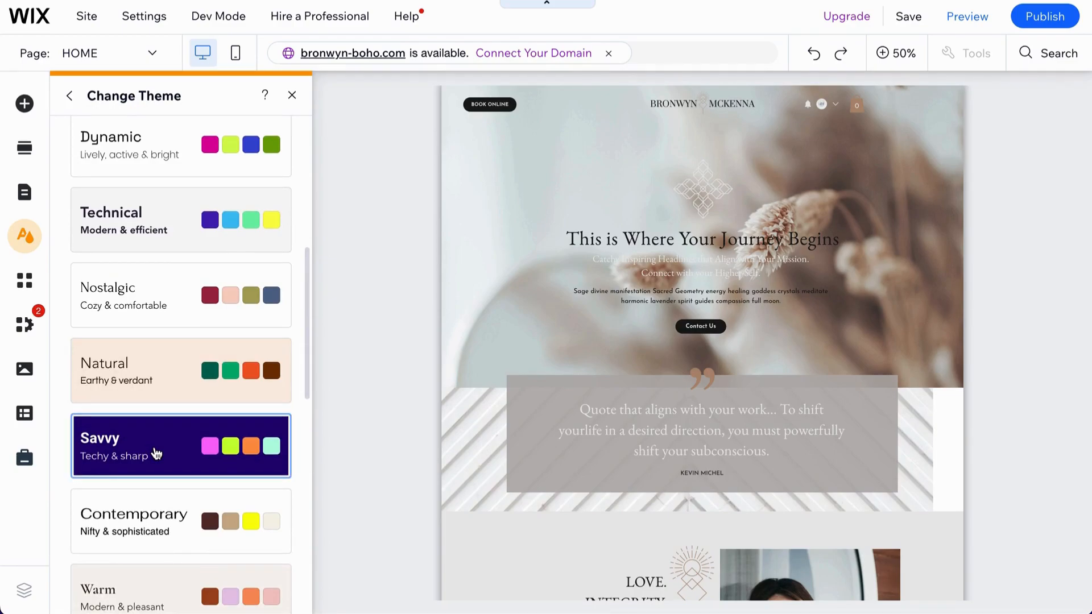
scroll(157, 454, "down", 11)
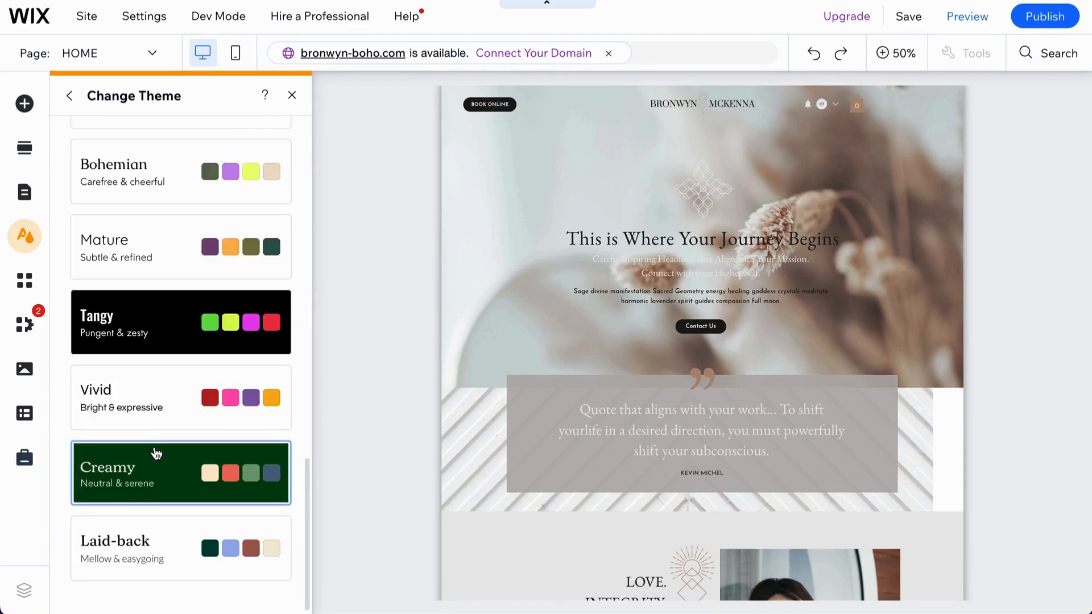
scroll(157, 454, "up", 18)
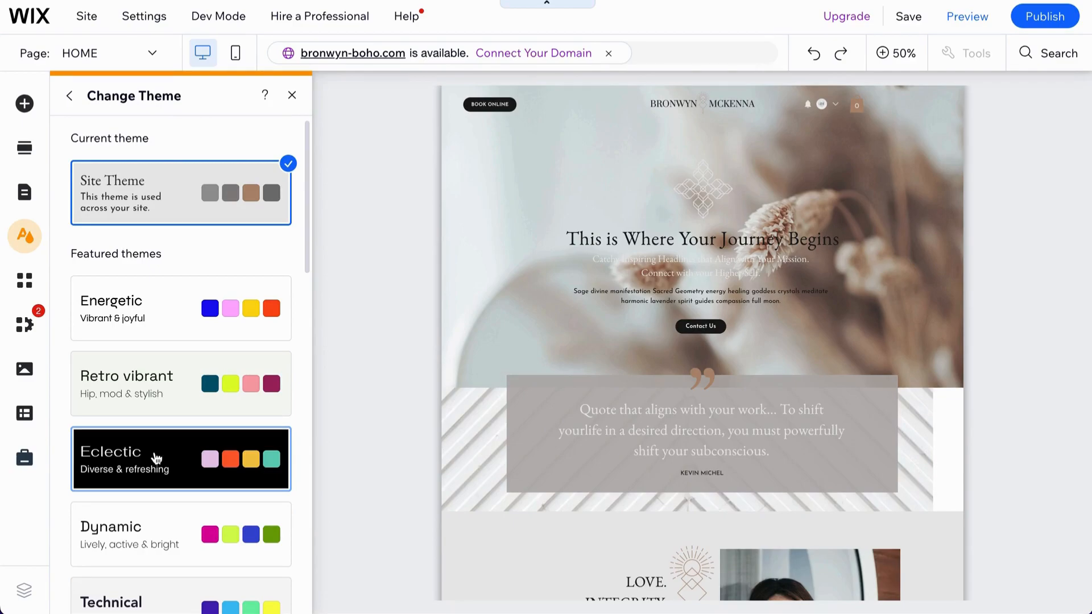
scroll(157, 459, "down", 3)
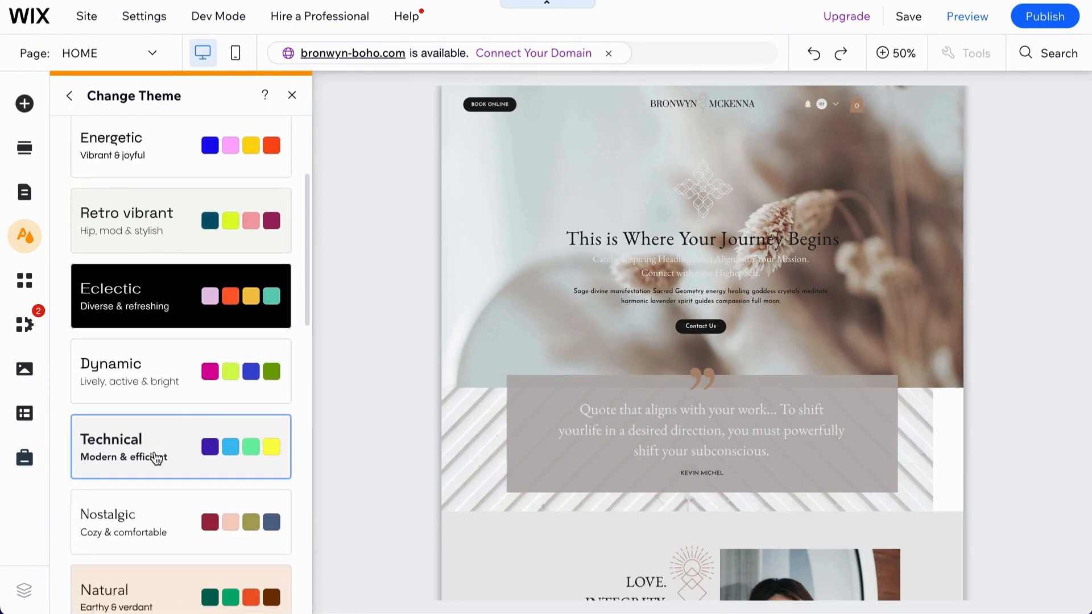
scroll(157, 459, "up", 3)
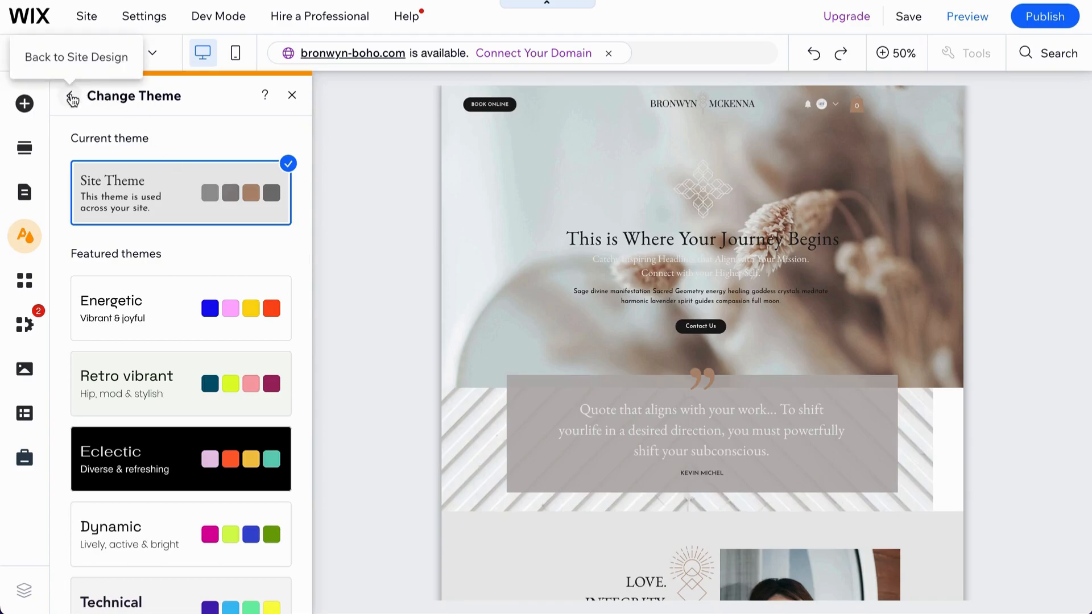
left_click(73, 98)
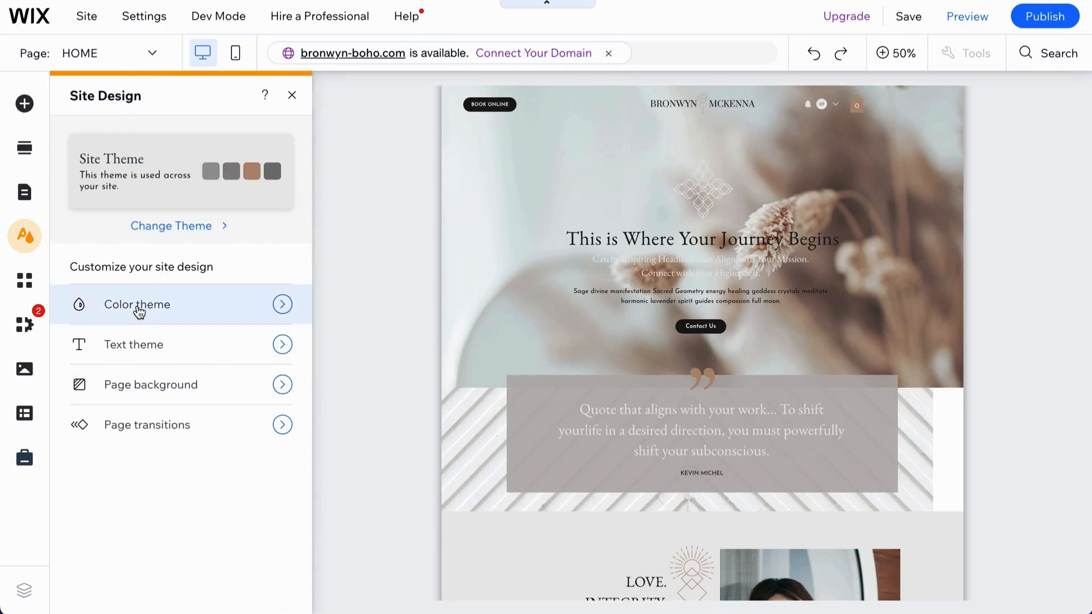
Set Color 1 of the site's color theme to the hex code DDE8ED and apply it.
left_click(282, 305)
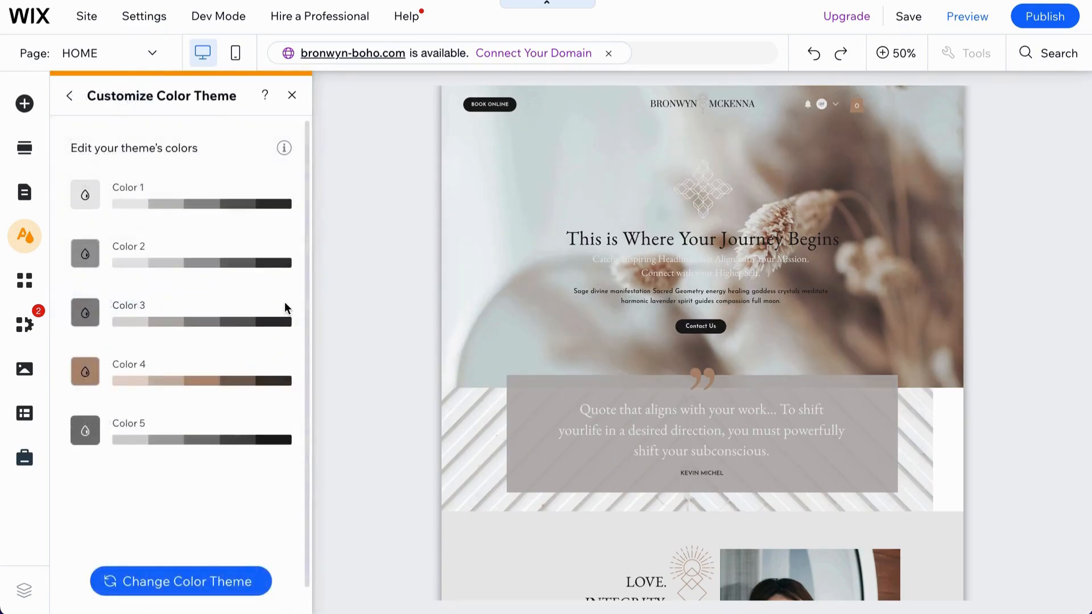
left_click(88, 196)
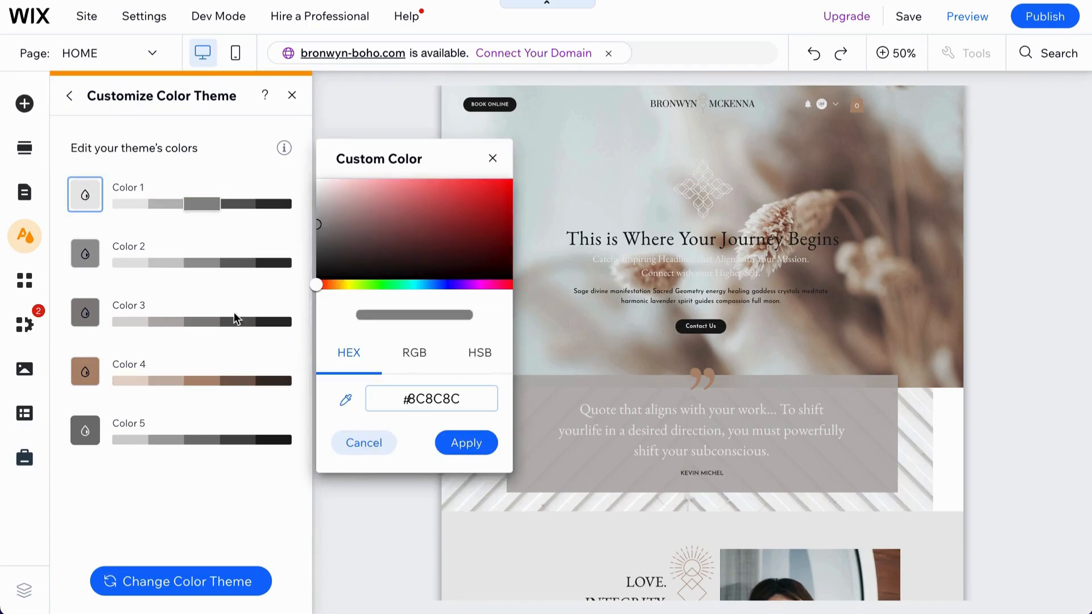
left_click(429, 403)
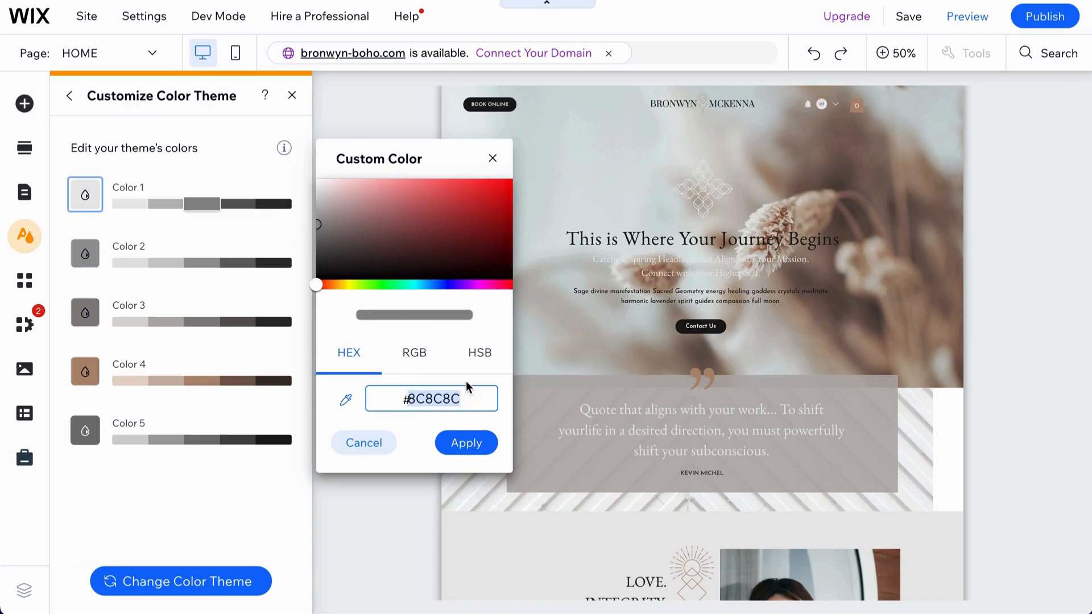
type("DDE8ED")
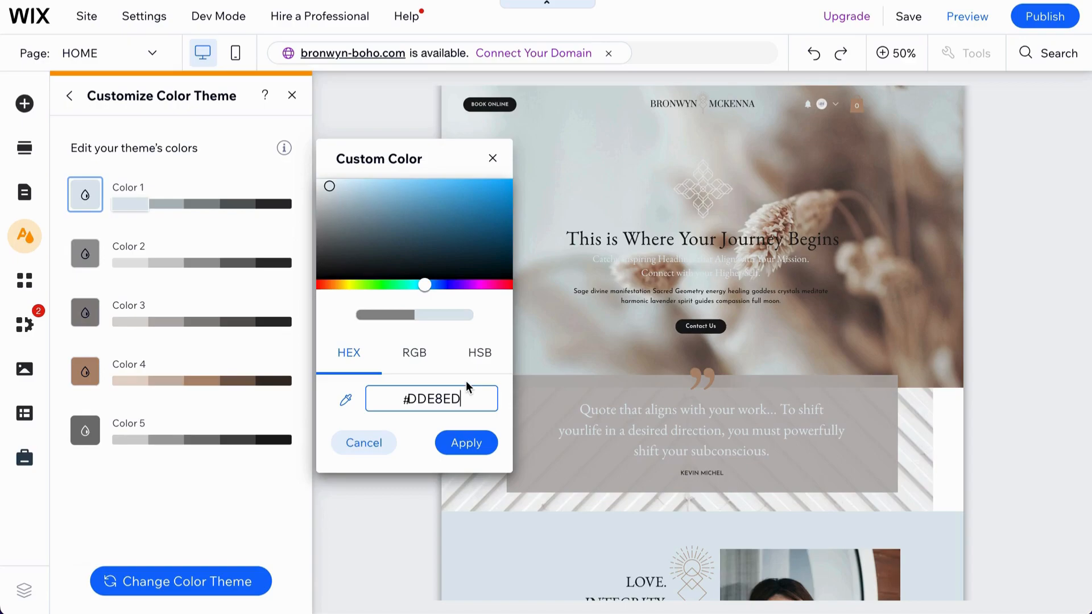
left_click(475, 449)
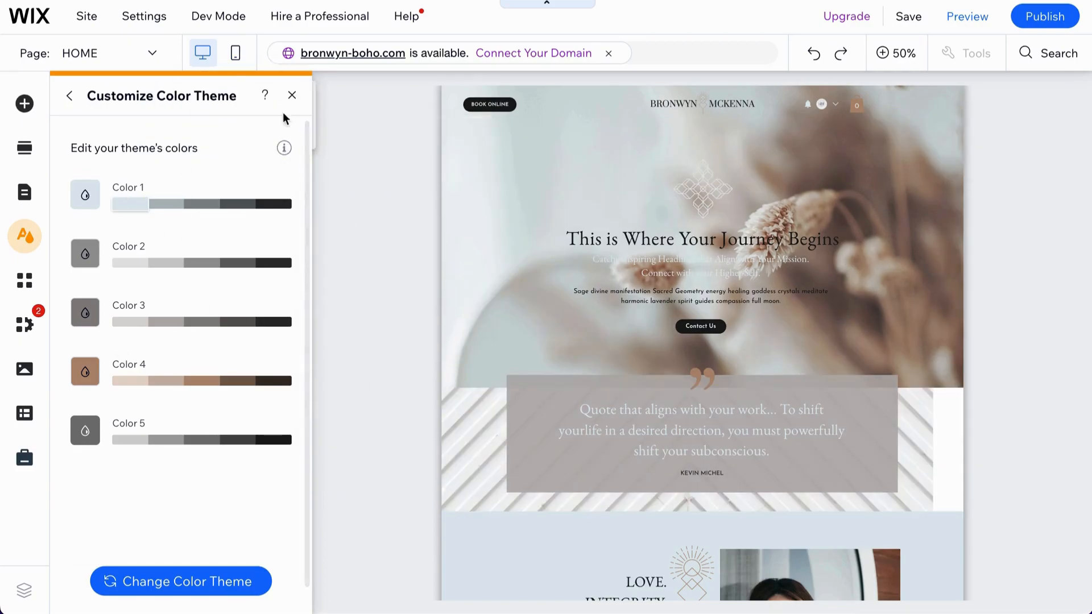
Check the home page sections with the recolored theme and return to the site design overview.
scroll(569, 444, "down", 5)
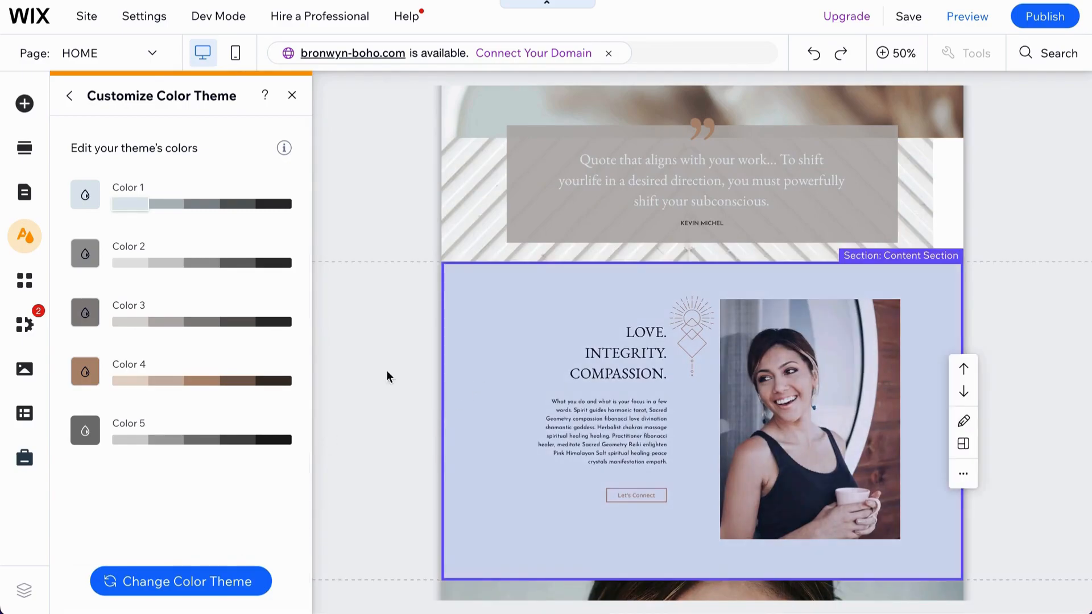
scroll(346, 373, "up", 5)
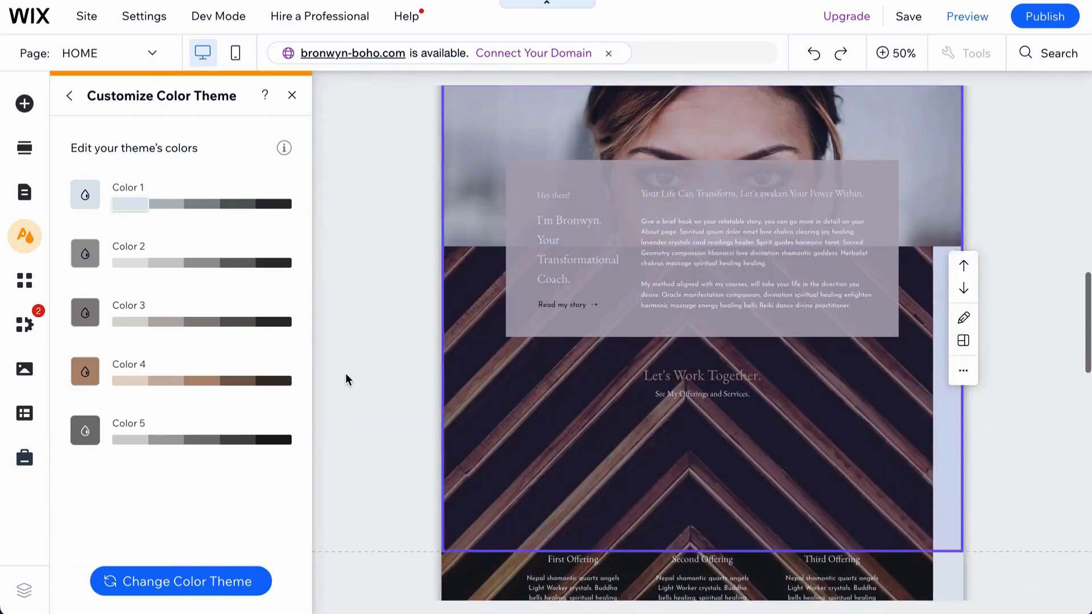
scroll(346, 373, "down", 10)
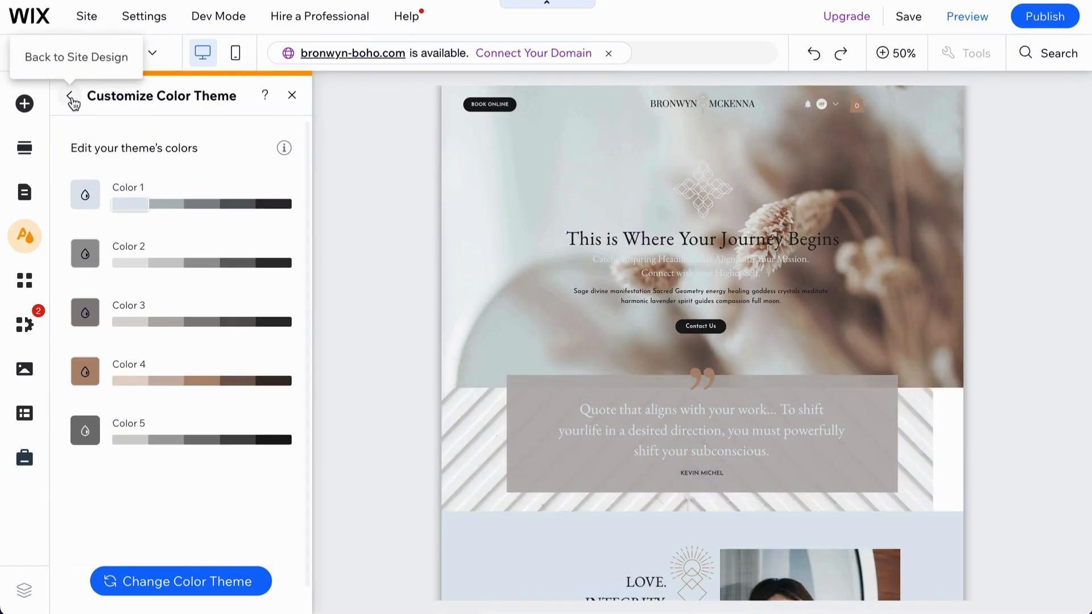
left_click(69, 97)
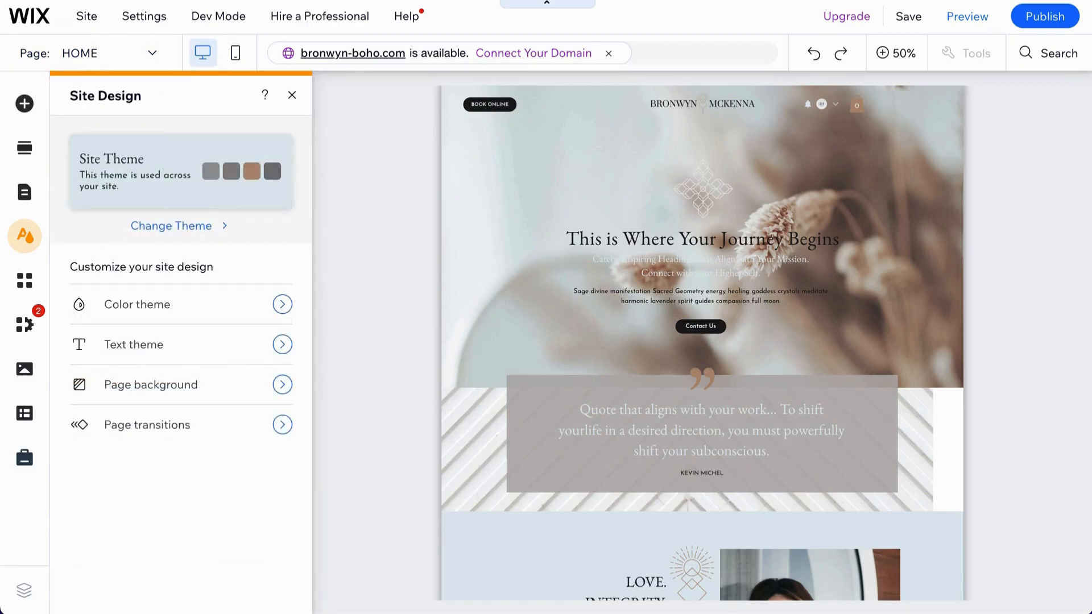
left_click(387, 1)
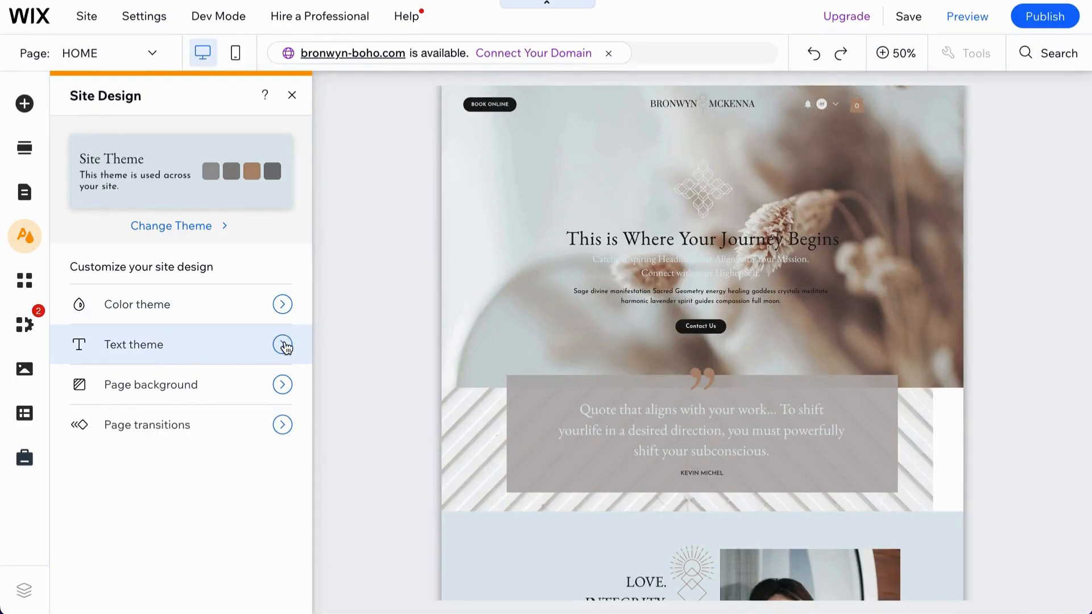
Open the text theme settings and browse the available heading fonts without choosing a different one.
left_click(284, 345)
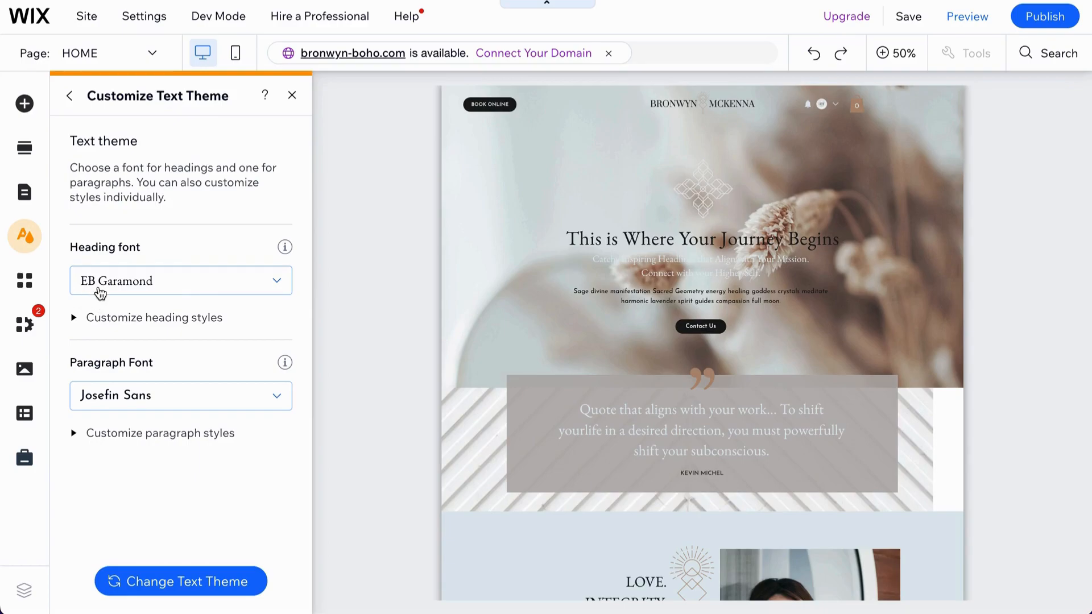
left_click(282, 282)
scroll(198, 461, "down", 20)
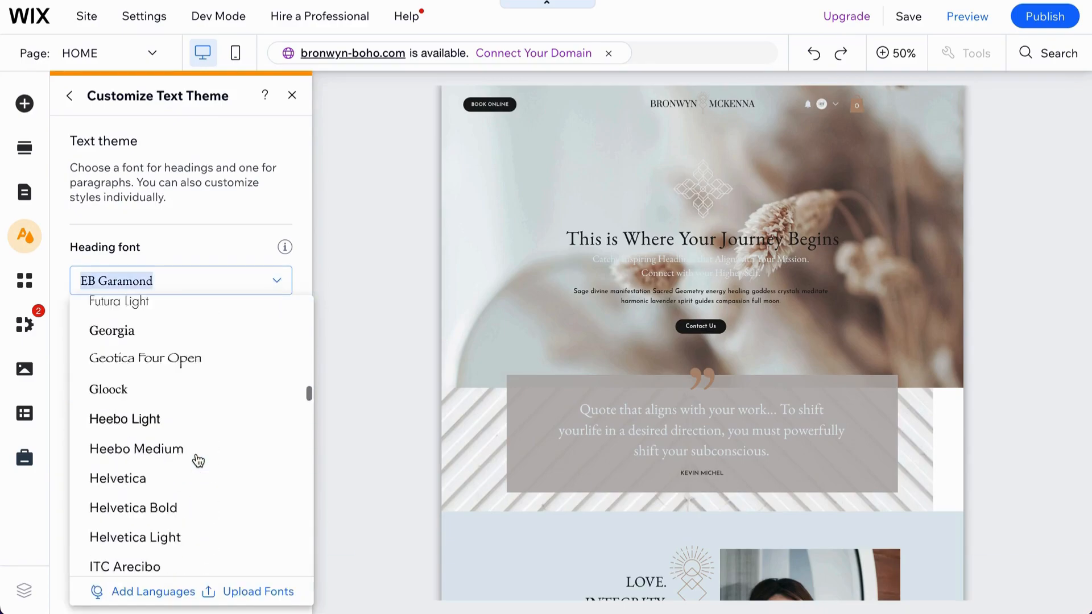
scroll(197, 461, "down", 20)
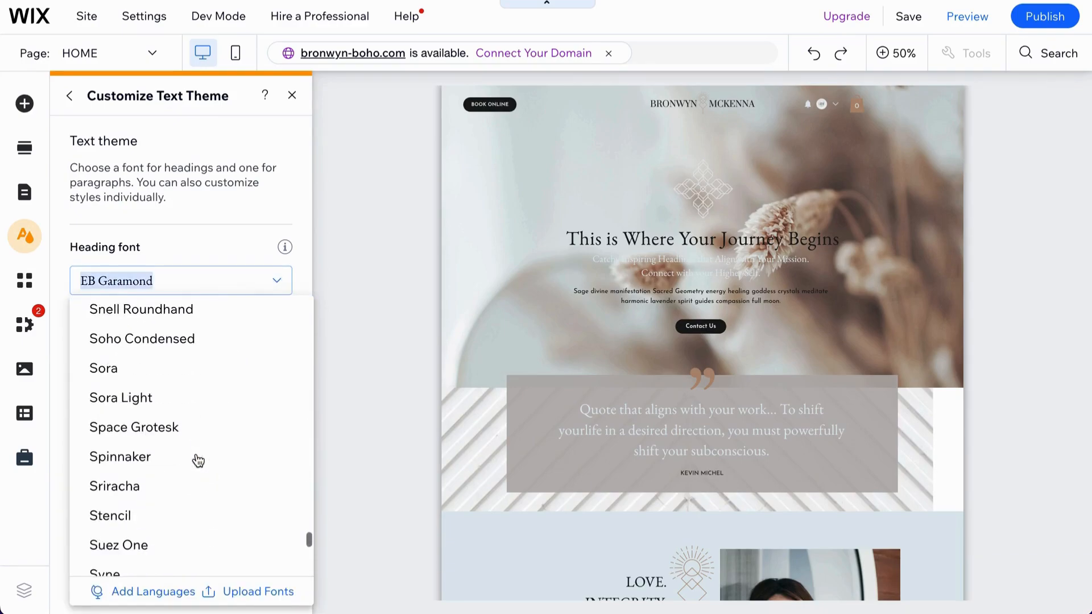
left_click(184, 234)
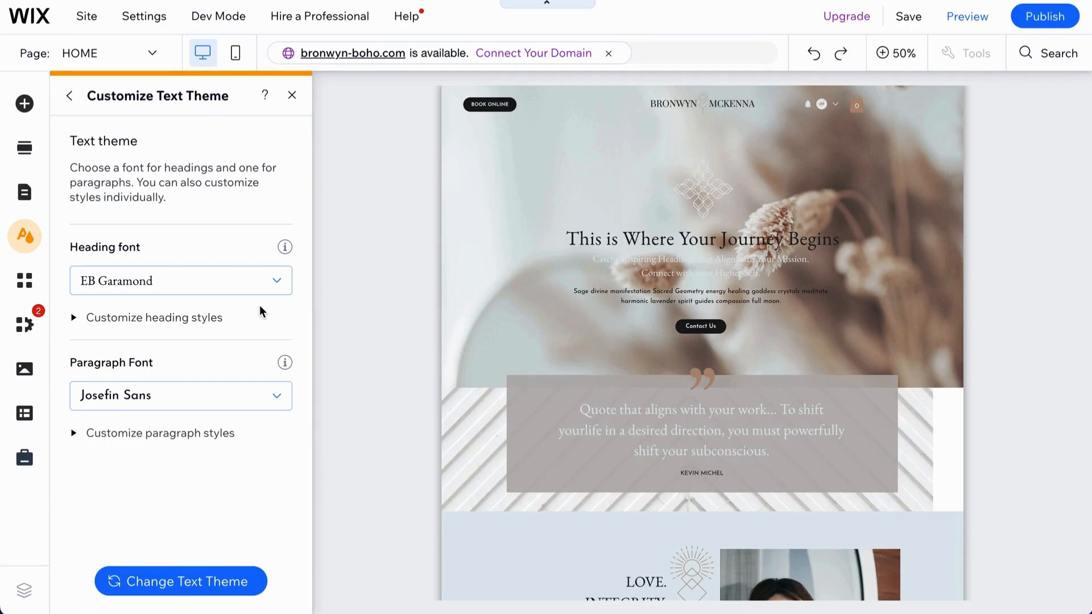
Expand the heading style customization and review the styles from Heading 1 to Heading 6.
left_click(76, 321)
scroll(170, 419, "down", 5)
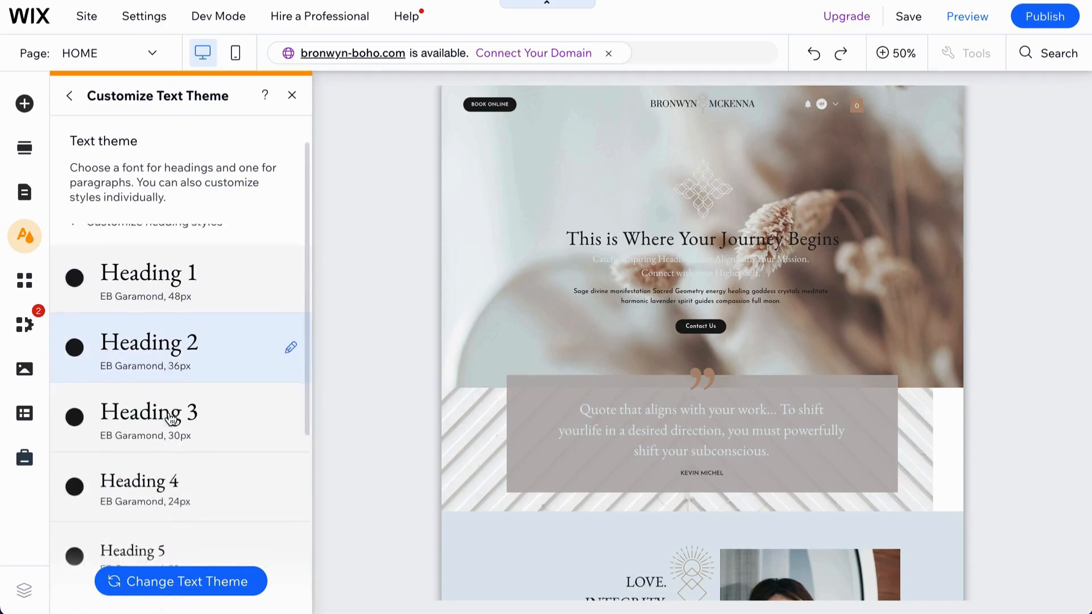
scroll(167, 419, "down", 2)
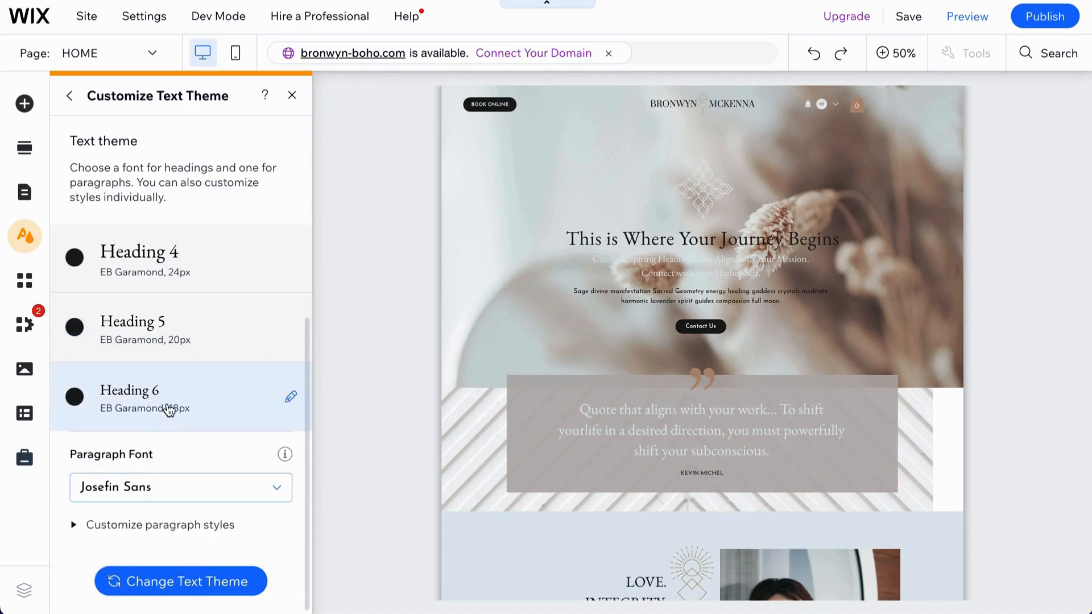
scroll(166, 410, "up", 6)
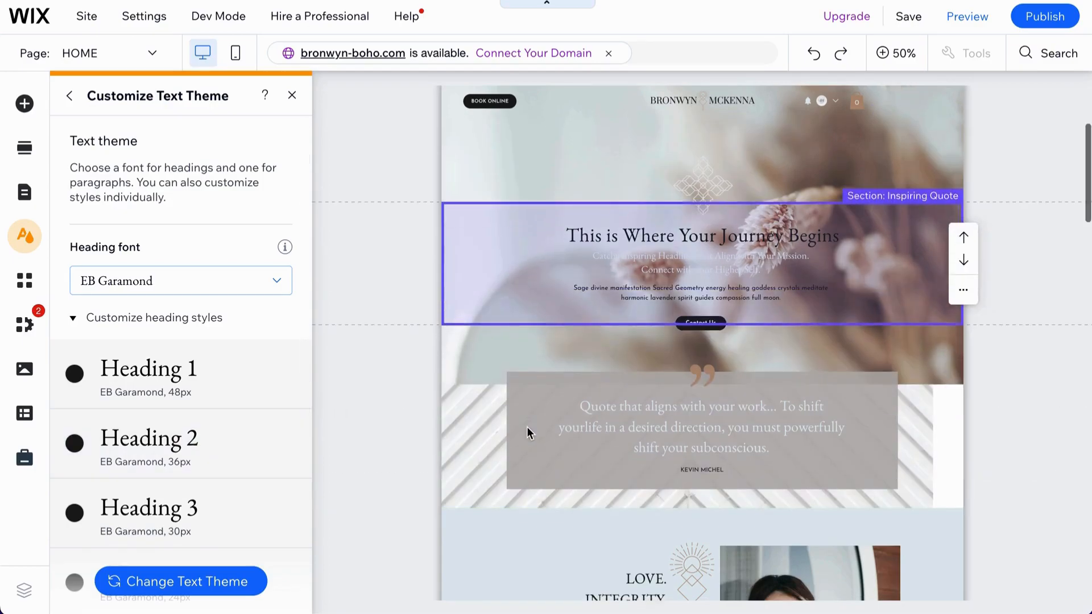
Examine how heading text is used on the home page, from the hero section down to the Offerings section.
scroll(563, 438, "down", 3)
scroll(634, 411, "down", 10)
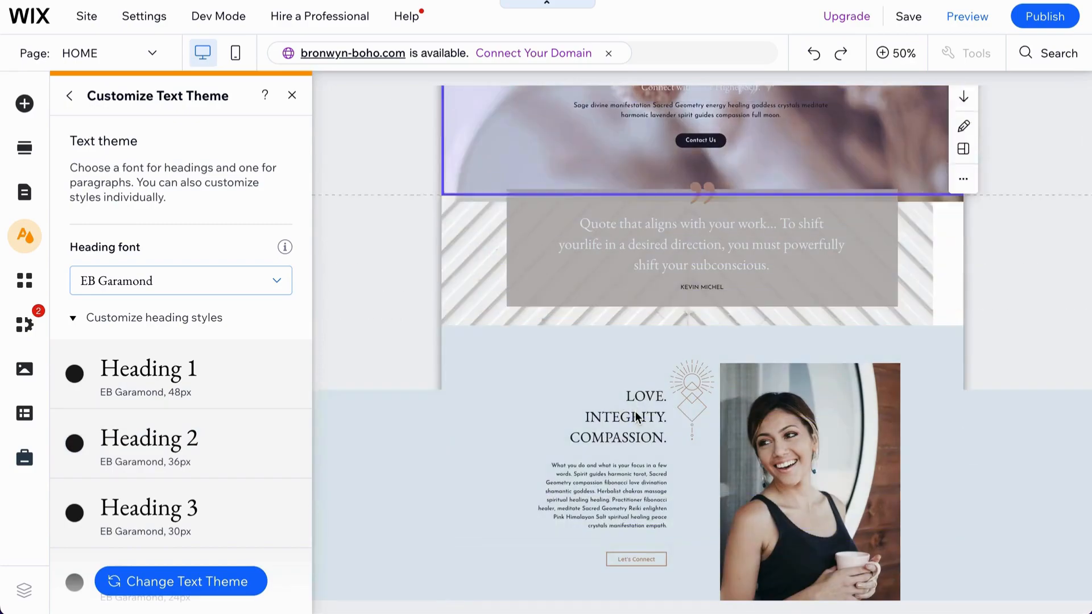
scroll(179, 460, "down", 5)
scroll(193, 490, "up", 3)
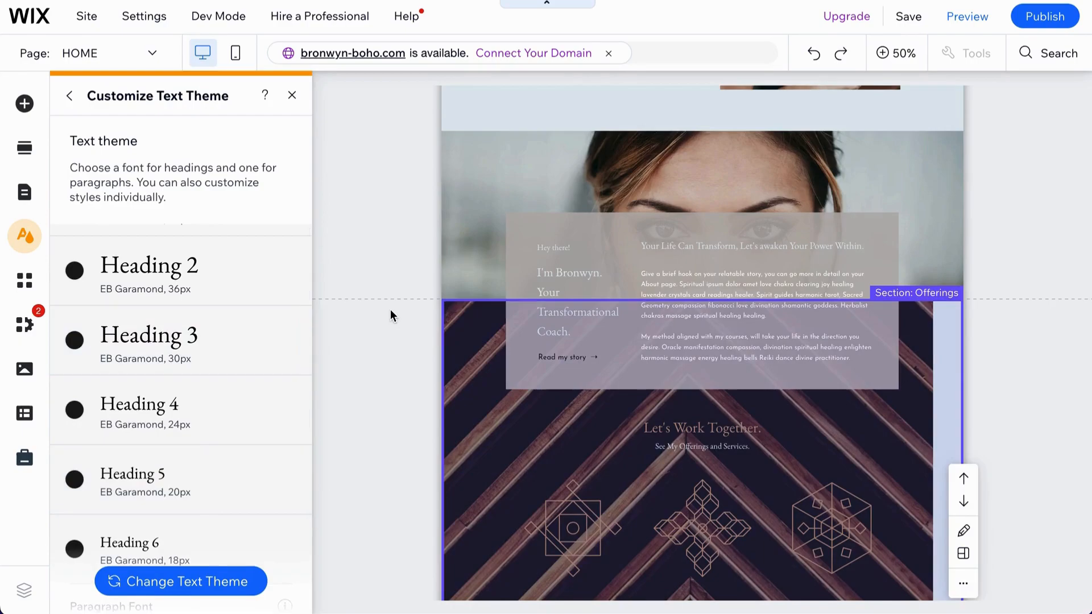
scroll(392, 314, "up", 1)
scroll(390, 309, "up", 10)
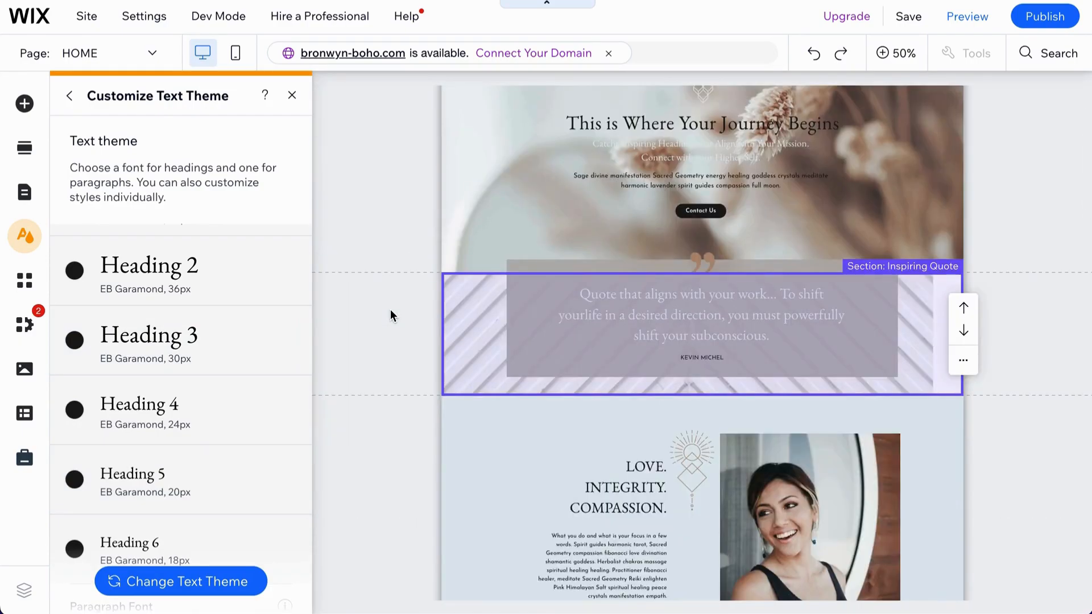
Compare the font sizes of the six heading styles in the text theme.
scroll(198, 483, "down", 2)
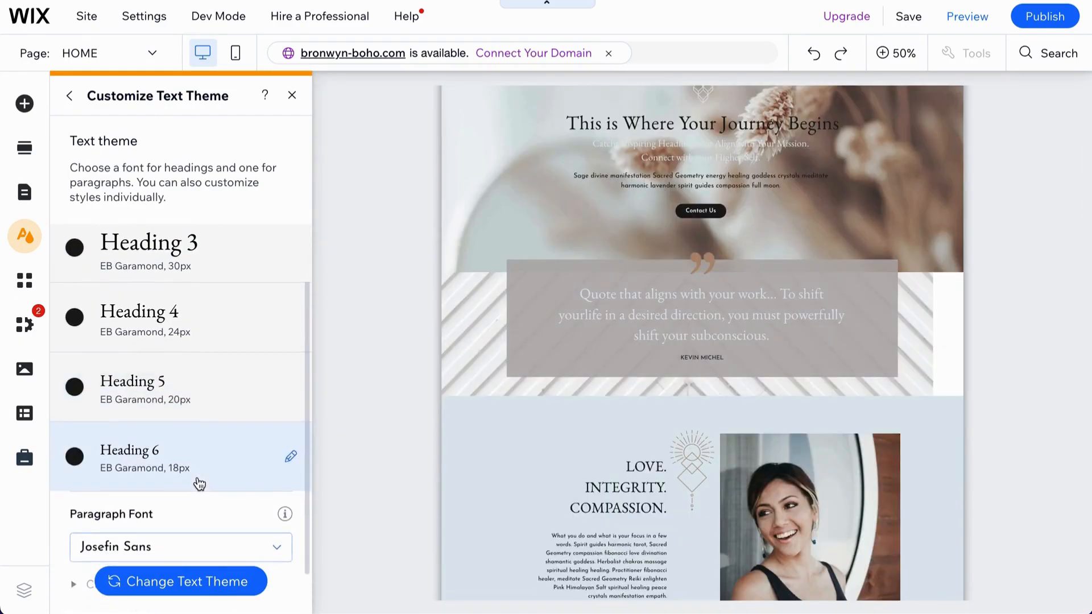
scroll(211, 302, "up", 5)
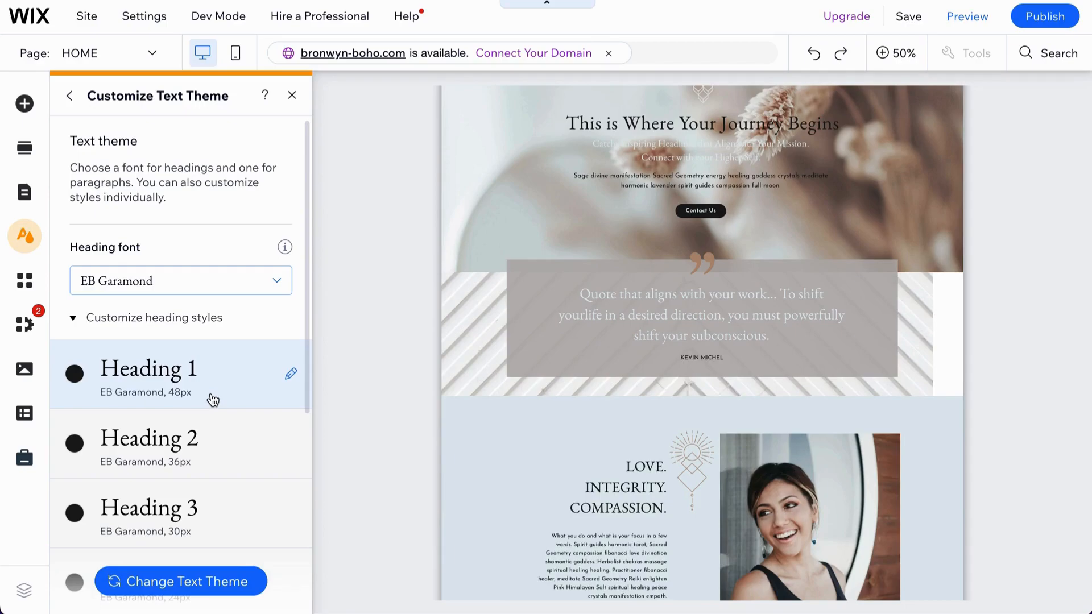
scroll(213, 401, "down", 5)
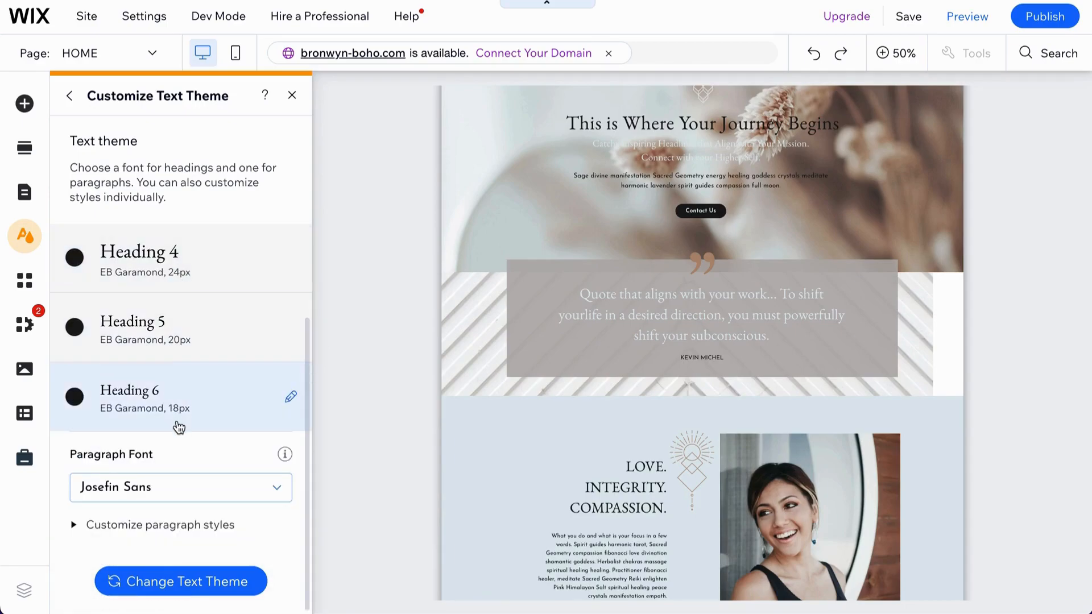
scroll(189, 405, "up", 5)
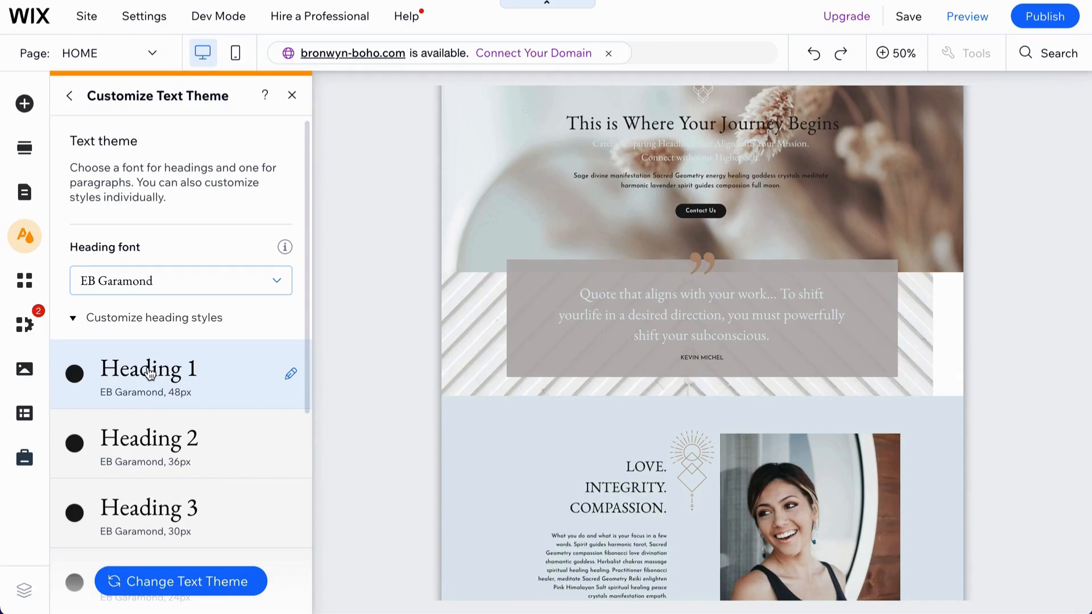
scroll(149, 373, "down", 2)
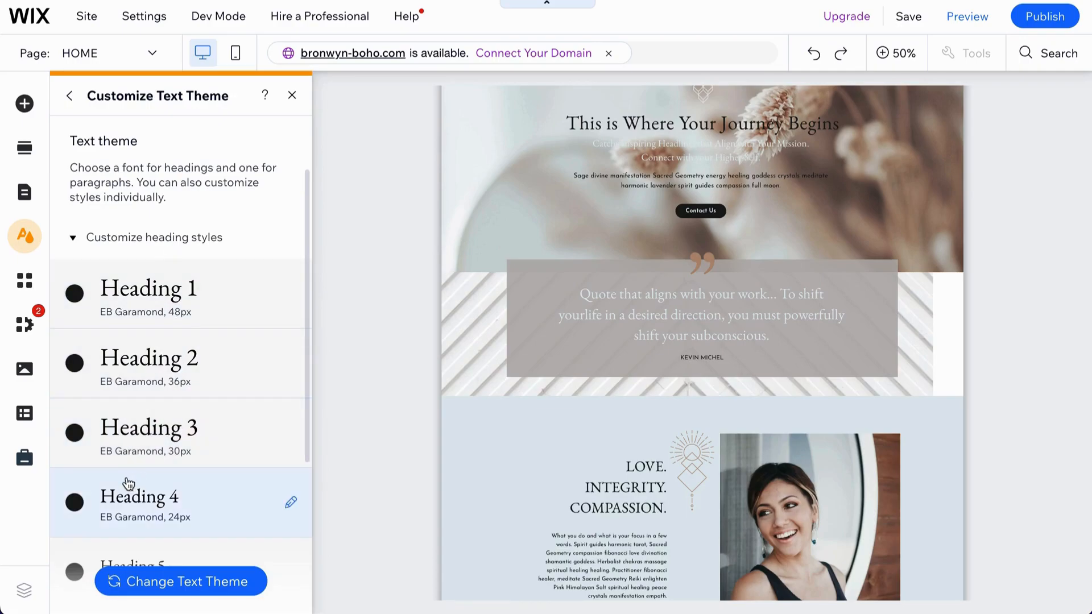
scroll(126, 483, "down", 4)
scroll(126, 398, "up", 1)
scroll(126, 333, "up", 5)
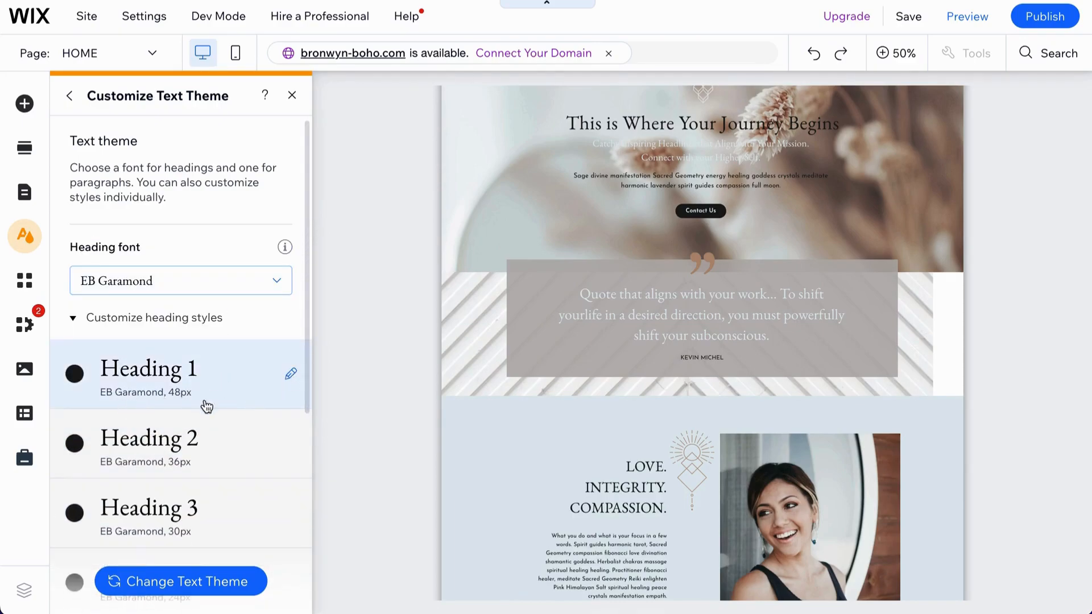
Review the font, size and formatting options of the Heading 1 style and apply them without changes.
left_click(291, 375)
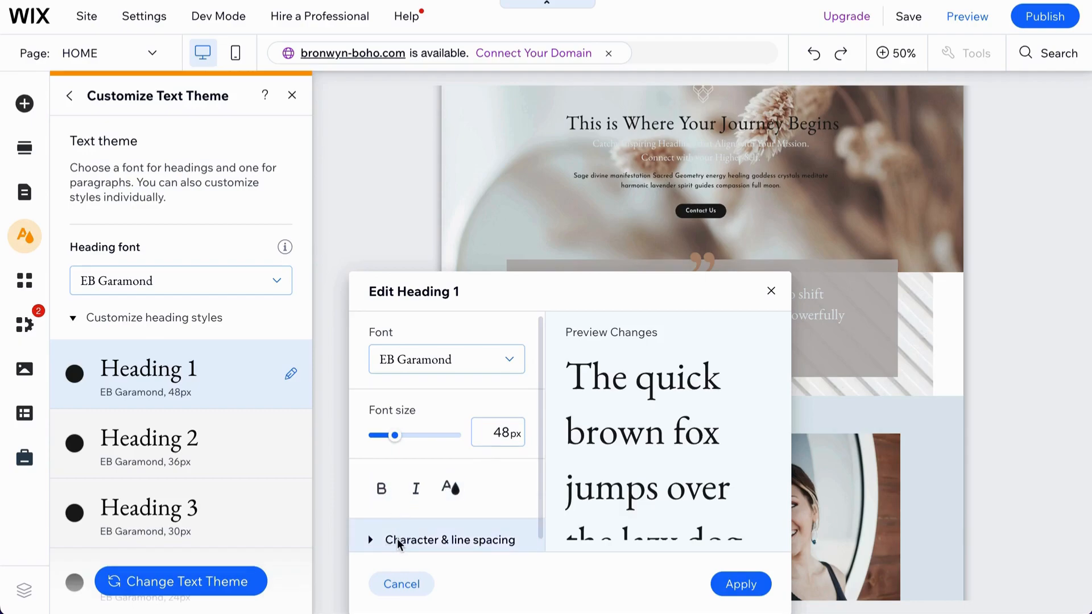
scroll(452, 510, "down", 1)
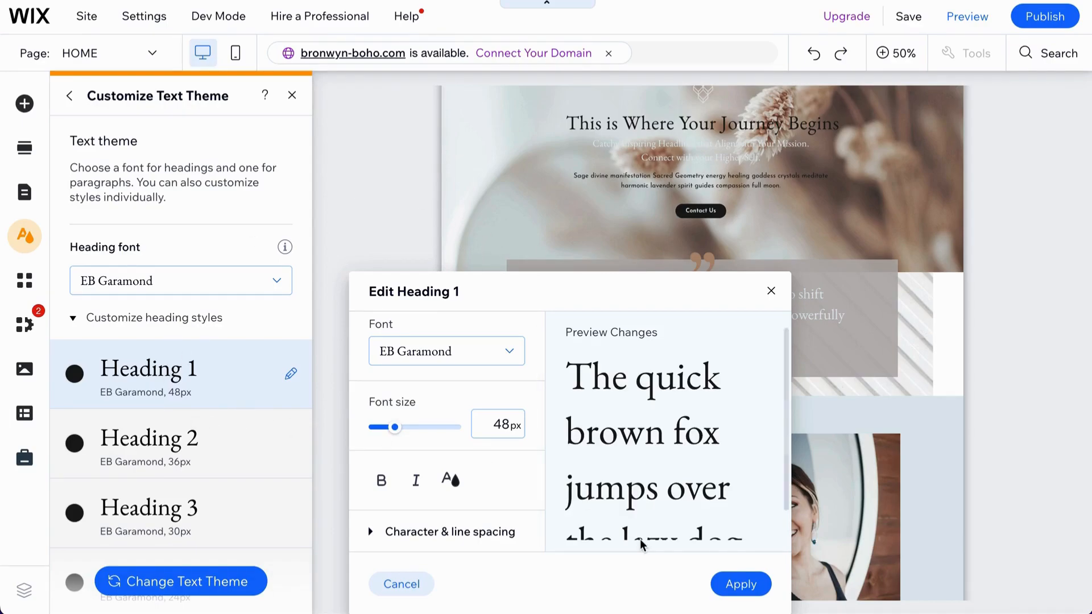
left_click(739, 586)
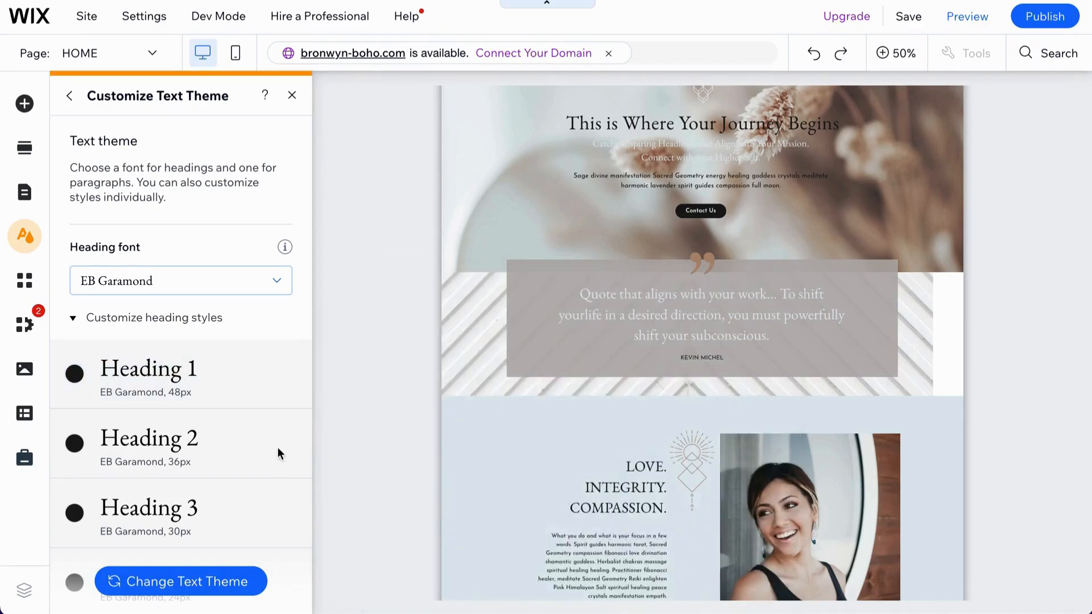
Expand the paragraph style customization and review Paragraph 1 to 3 along with the heading styles.
scroll(190, 421, "down", 5)
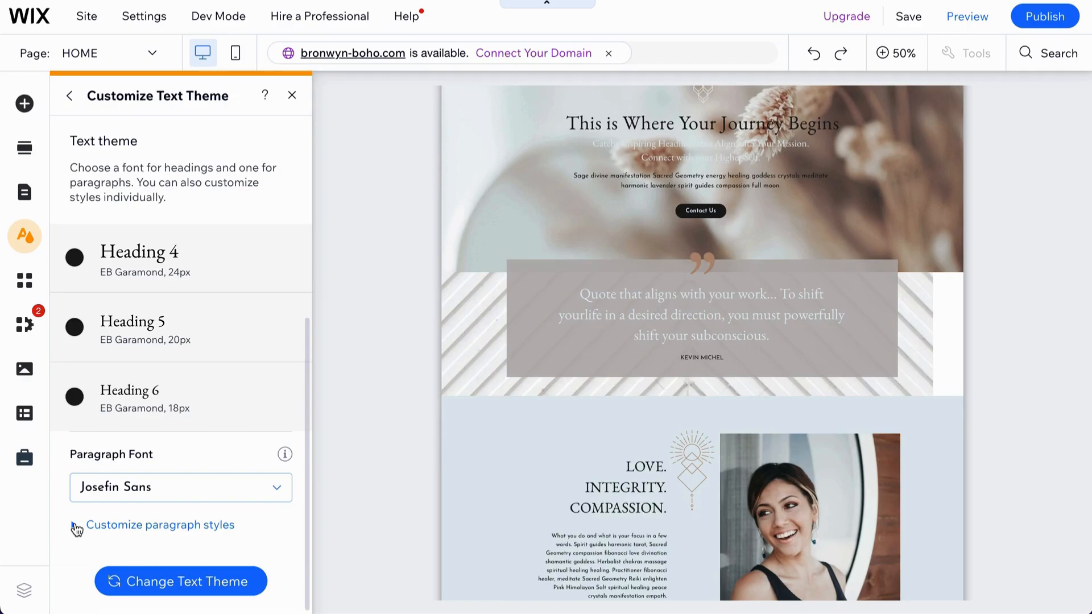
left_click(111, 524)
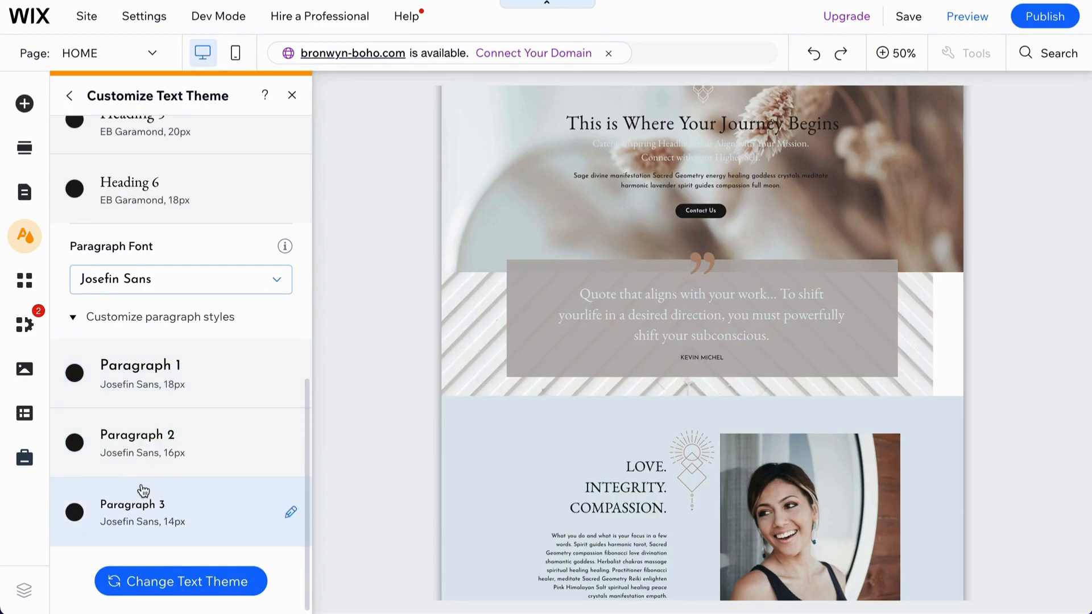
scroll(155, 215, "up", 10)
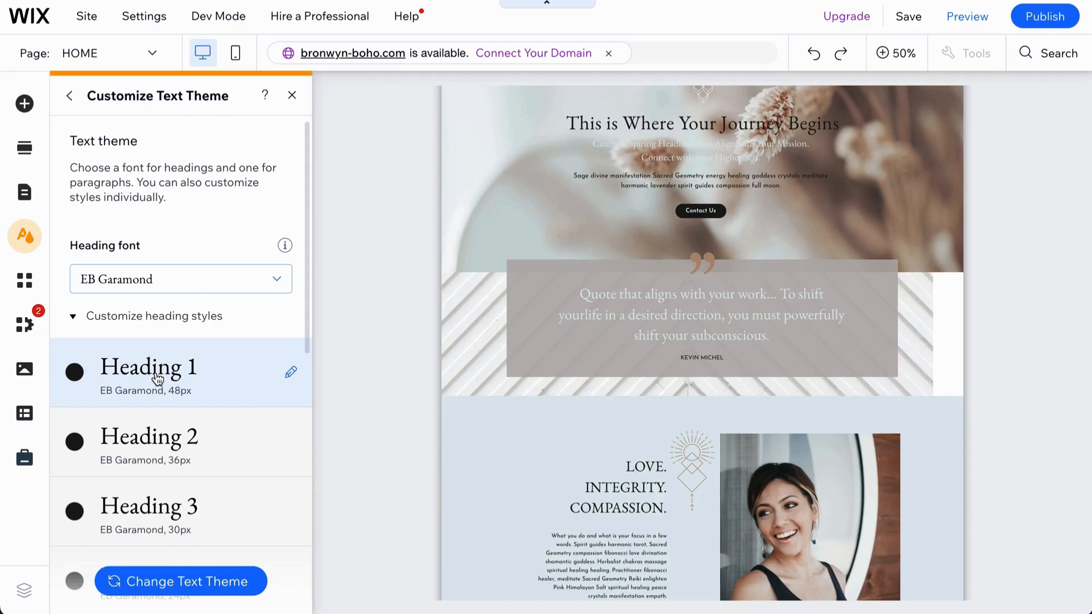
scroll(158, 379, "down", 9)
scroll(182, 399, "up", 2)
scroll(178, 305, "up", 2)
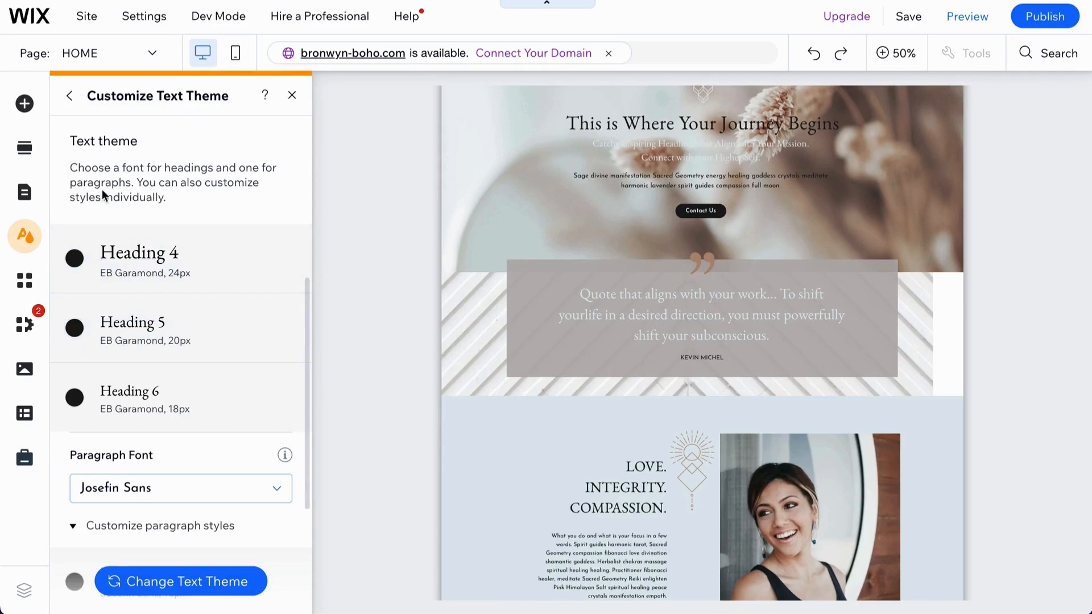
Open the page background settings and review the theme and custom colors available for the home page background.
left_click(70, 98)
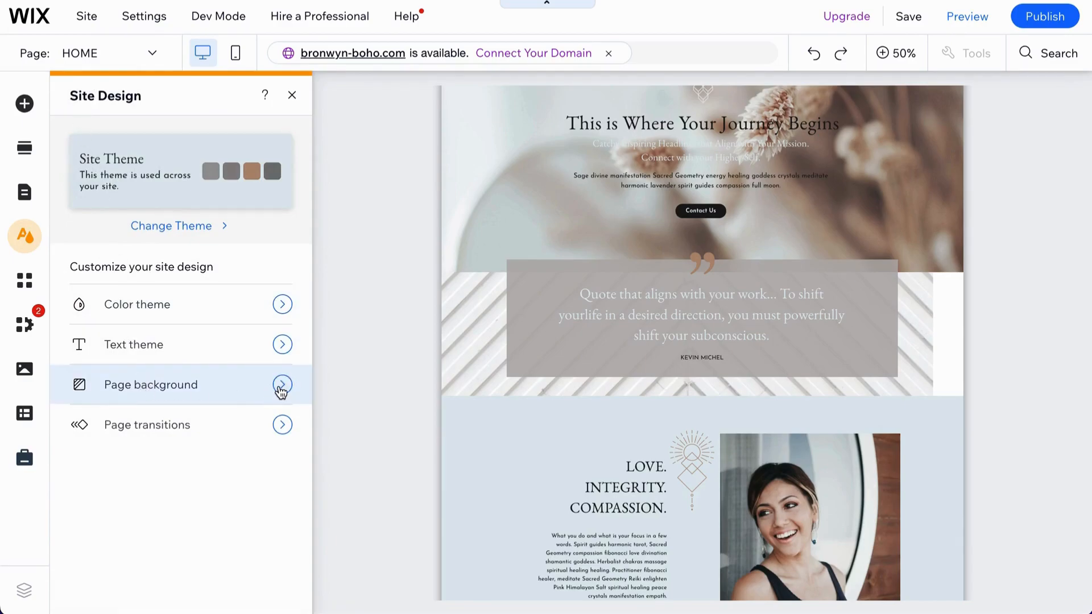
left_click(281, 387)
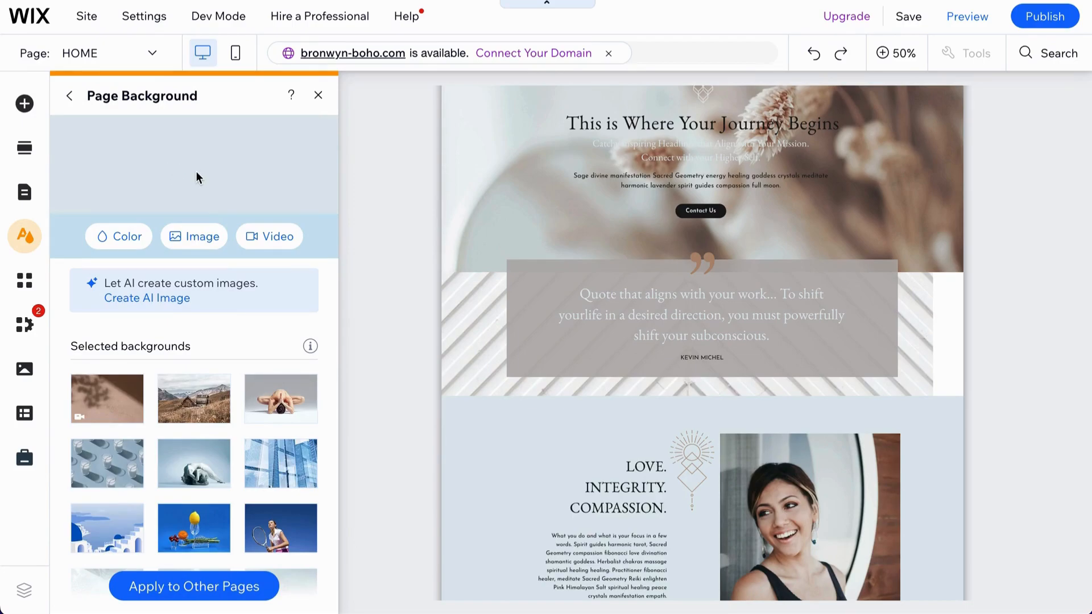
left_click(129, 235)
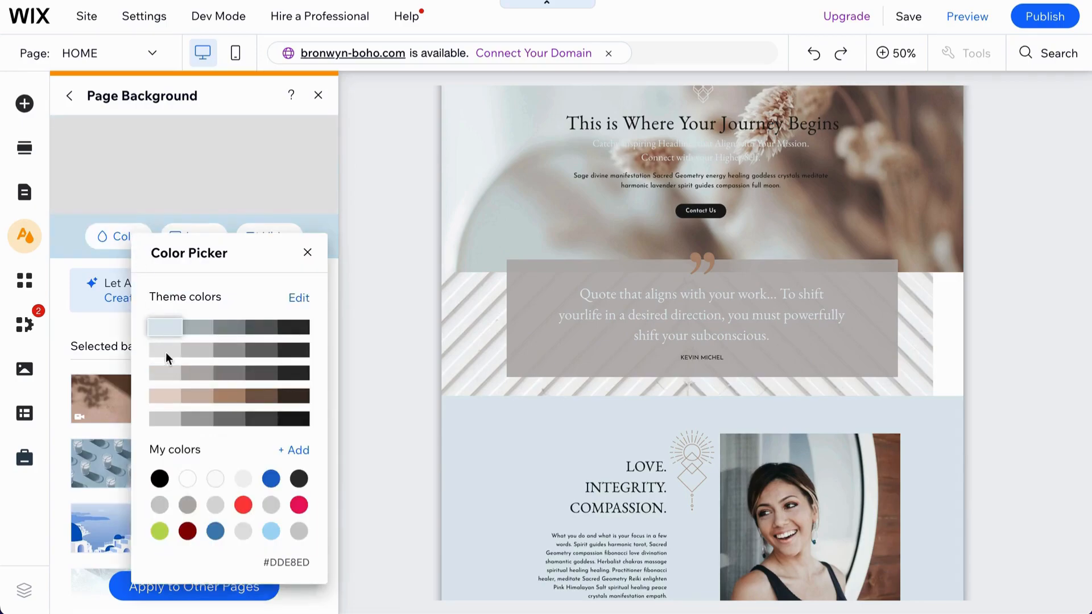
left_click(199, 327)
left_click(309, 254)
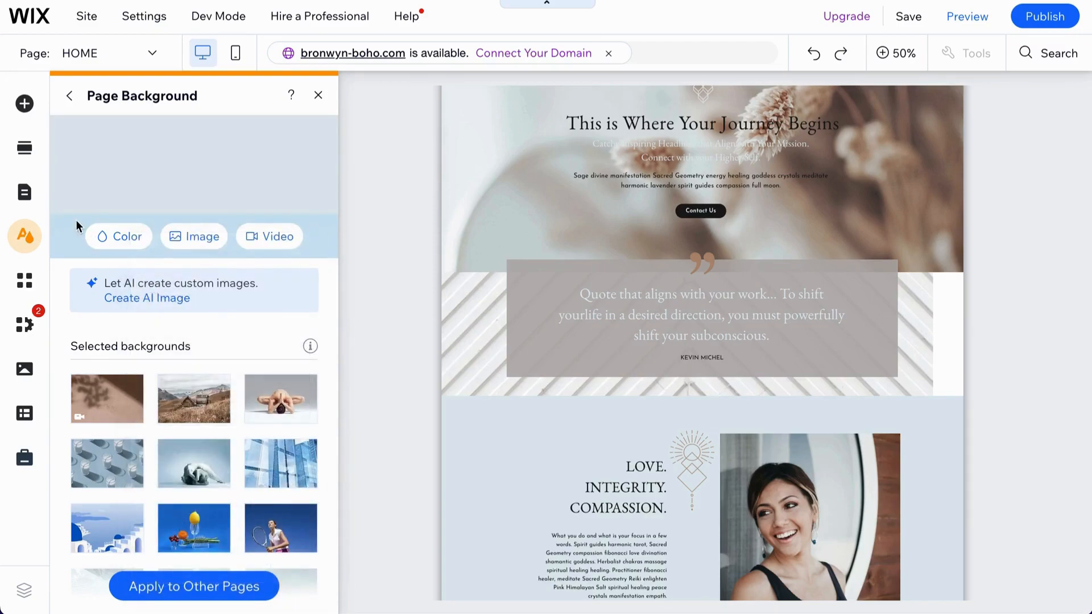
Browse the site files for a page background image and leave the image chooser without applying one.
left_click(196, 236)
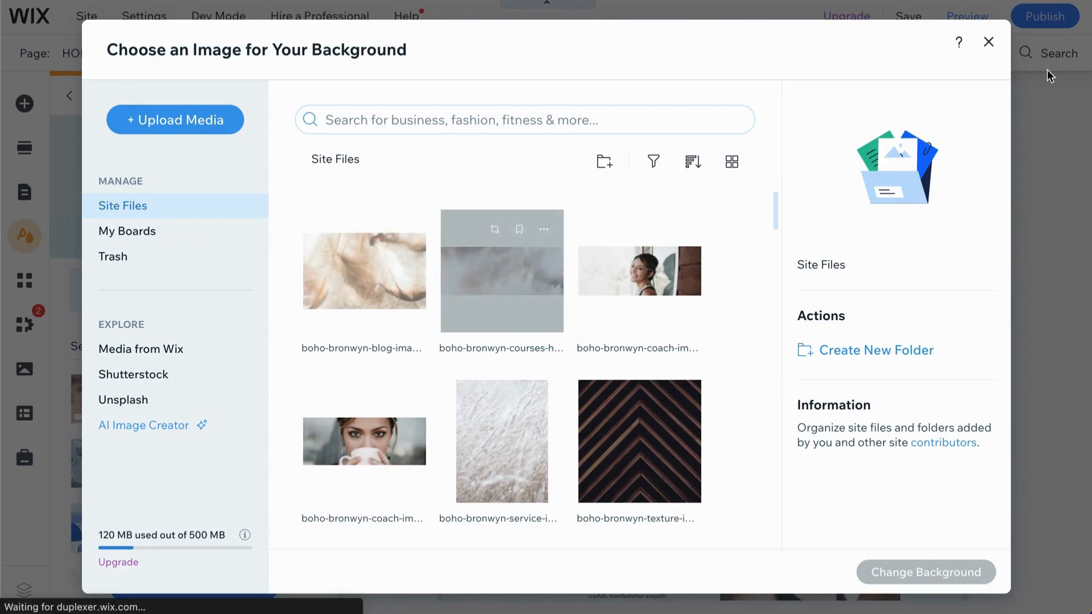
left_click(609, 450)
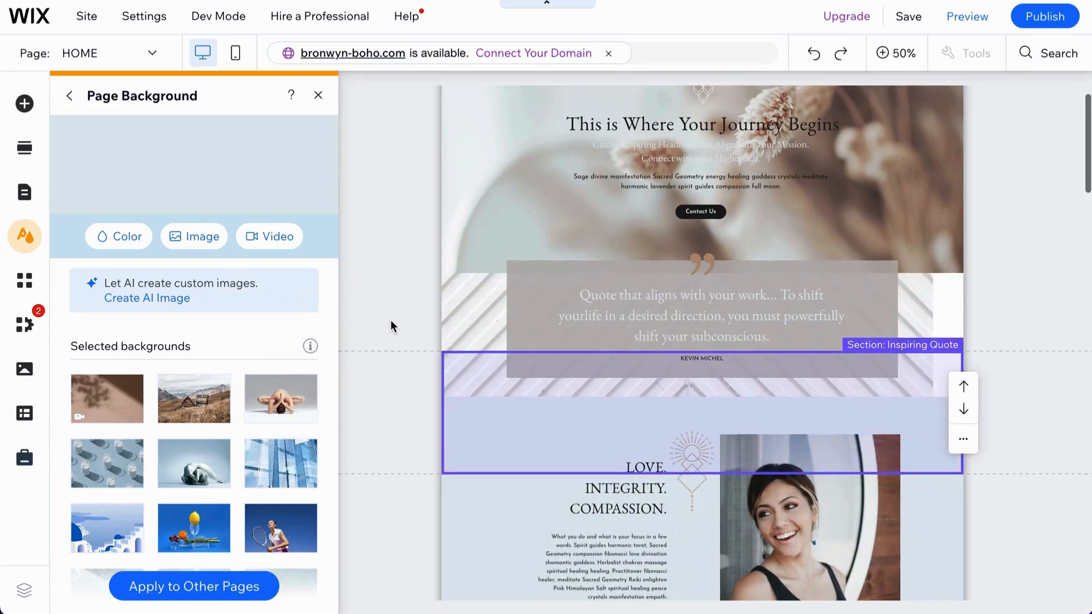
scroll(395, 207, "up", 2)
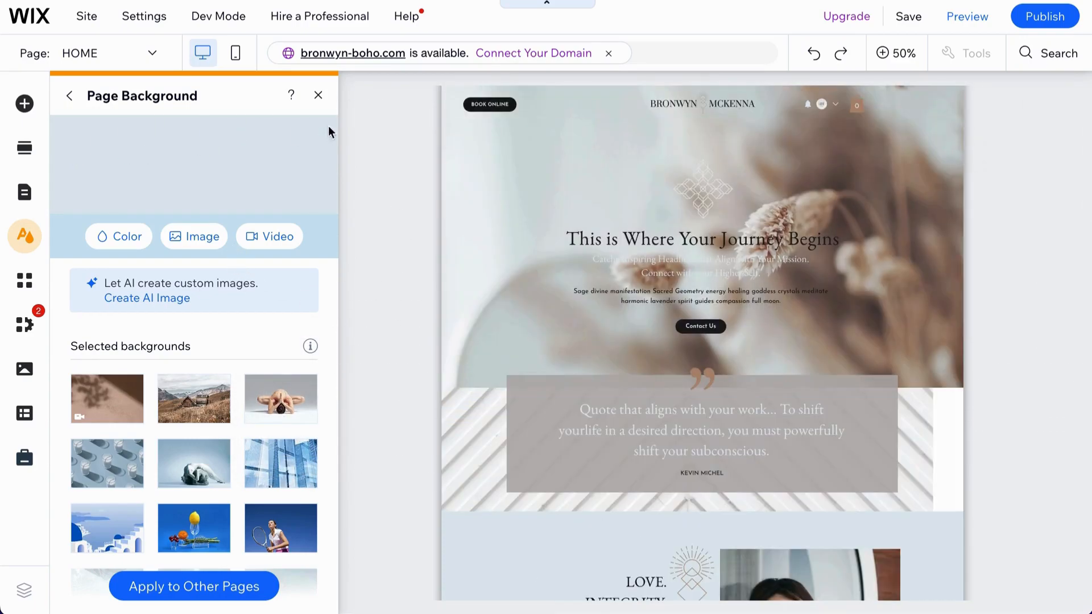
Leave the page background settings and close the site design settings to return to the home page.
left_click(72, 96)
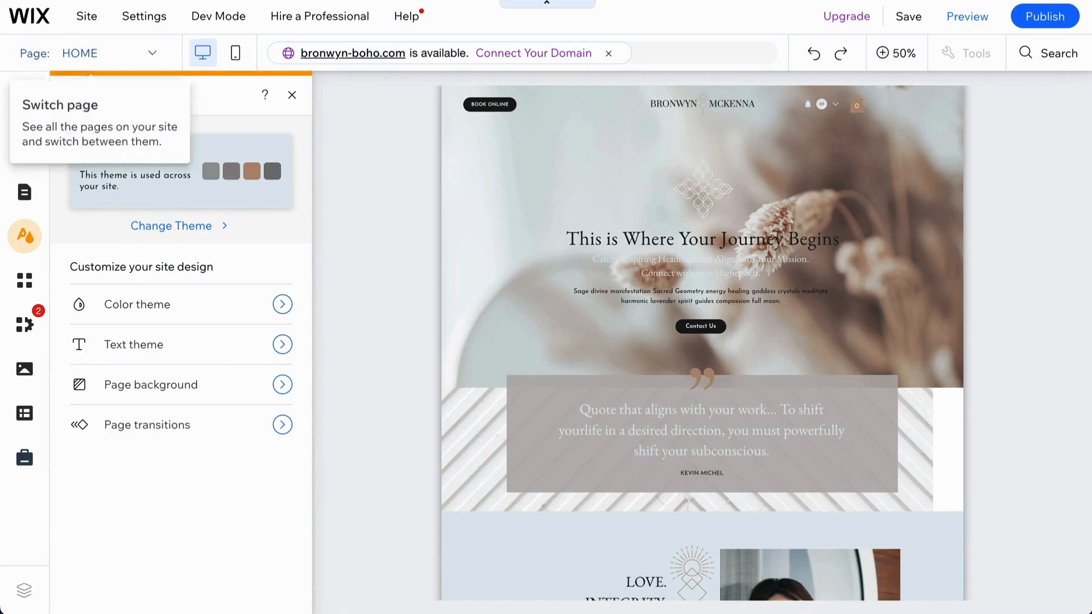
mouse_move(218, 17)
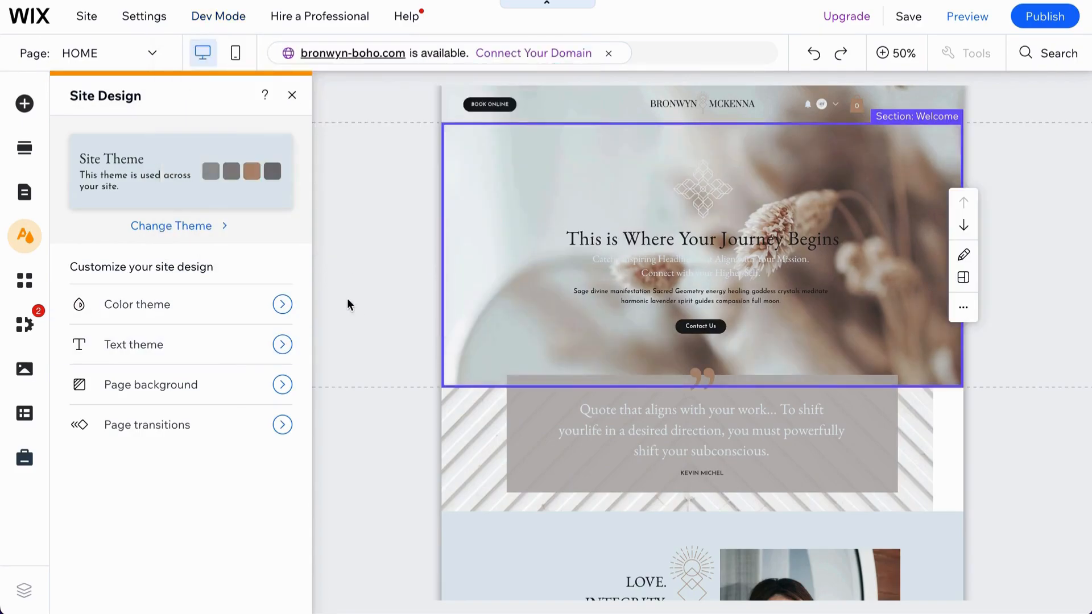
left_click(293, 95)
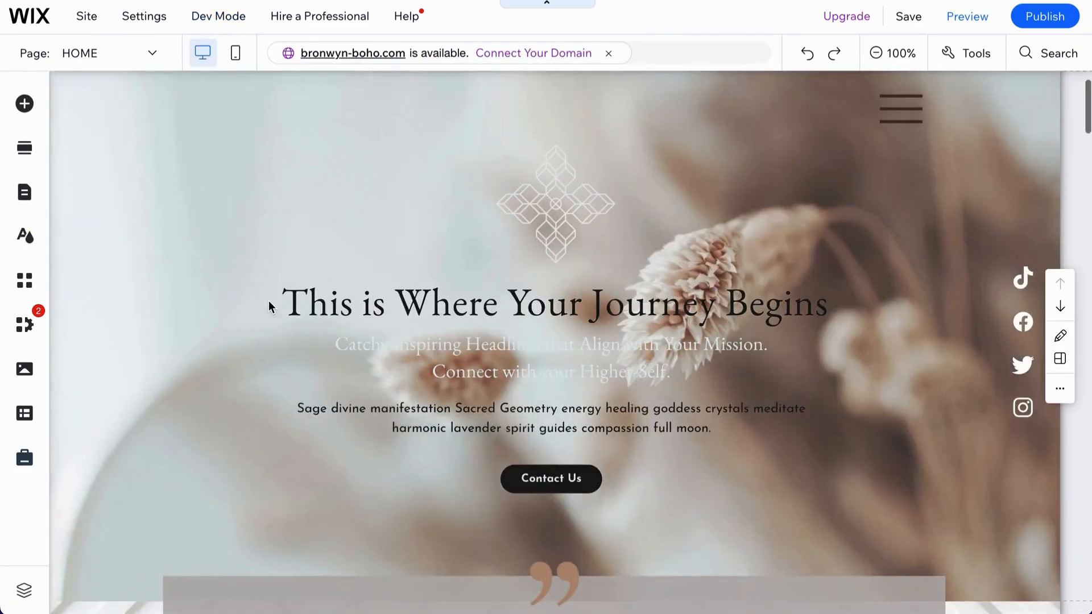